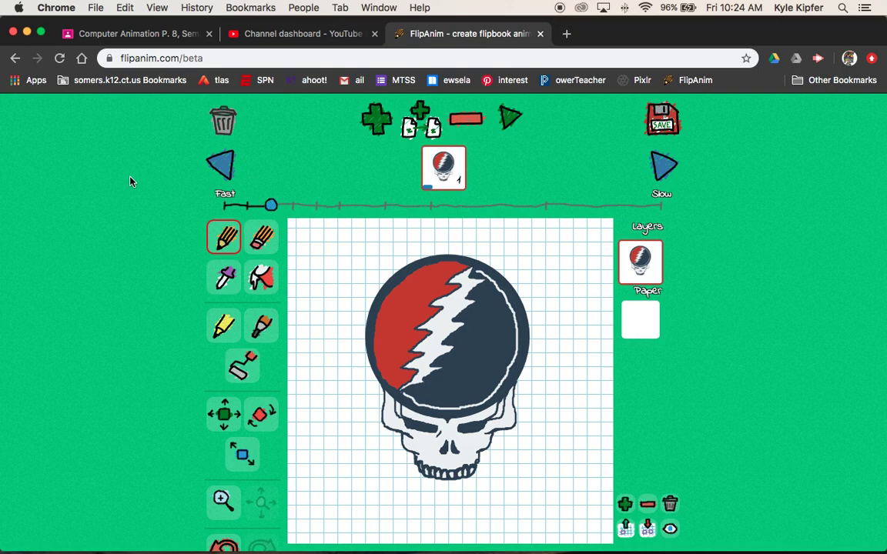
# Step: Zoom the canvas in close on the skull drawing
pyautogui.scroll(-5, 131, 182)
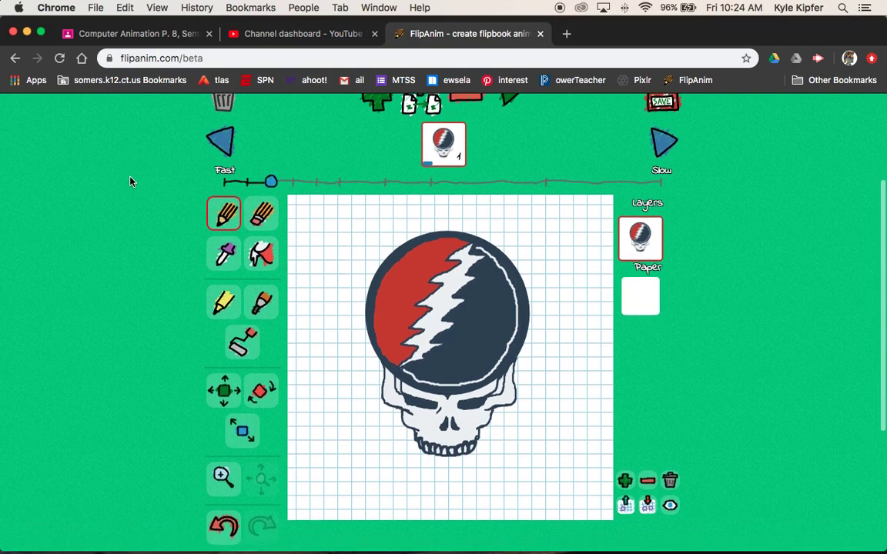
pyautogui.scroll(4, 131, 182)
pyautogui.scroll(-3, 131, 182)
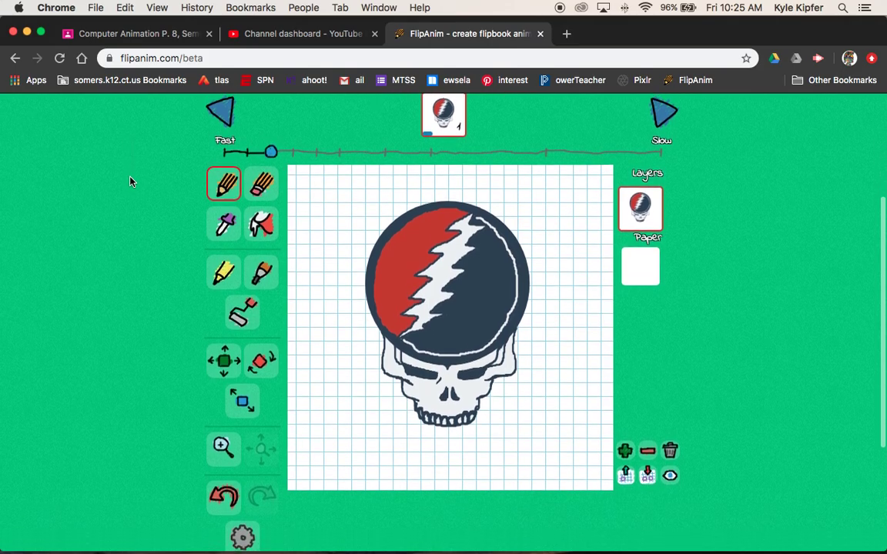
pyautogui.scroll(3, 132, 182)
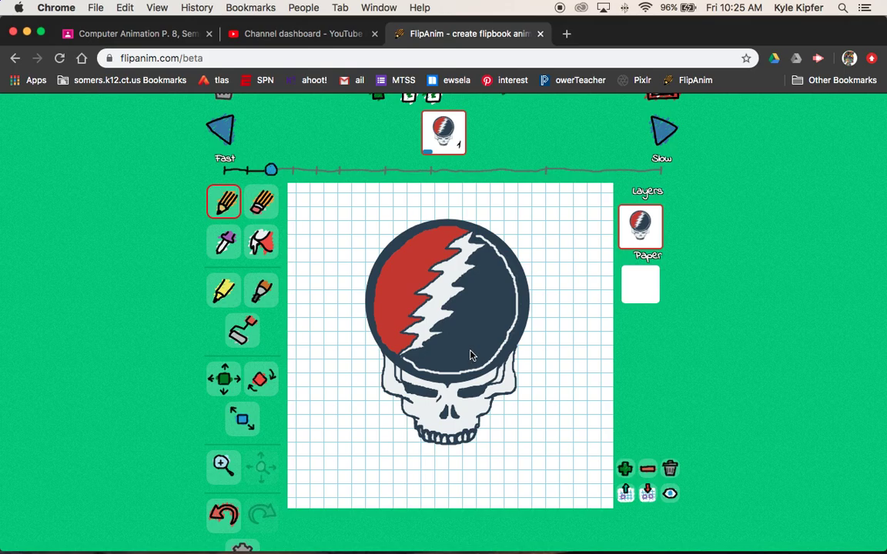
pyautogui.scroll(-1, 471, 356)
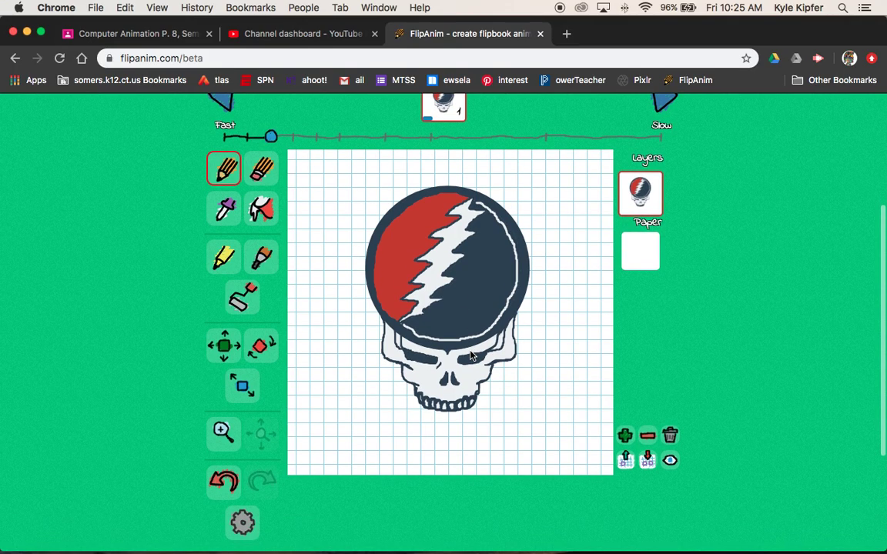
pyautogui.click(232, 440)
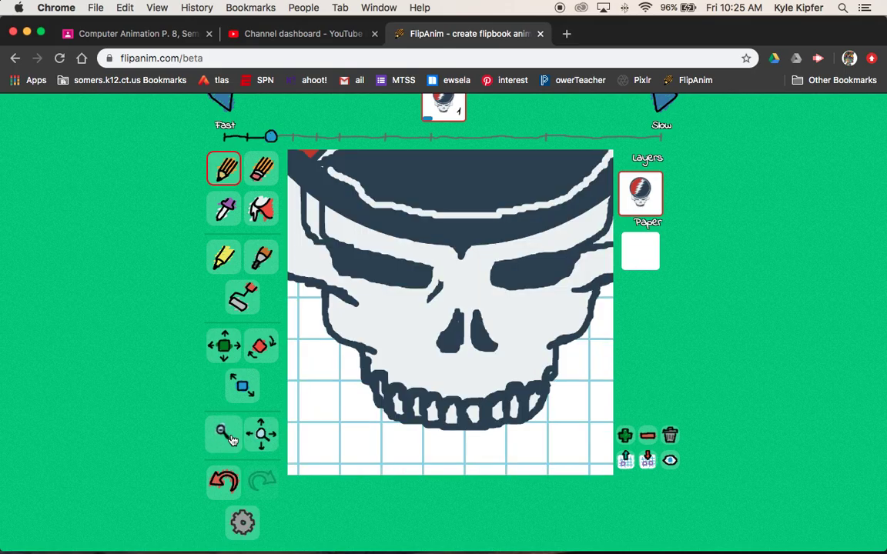
pyautogui.click(232, 440)
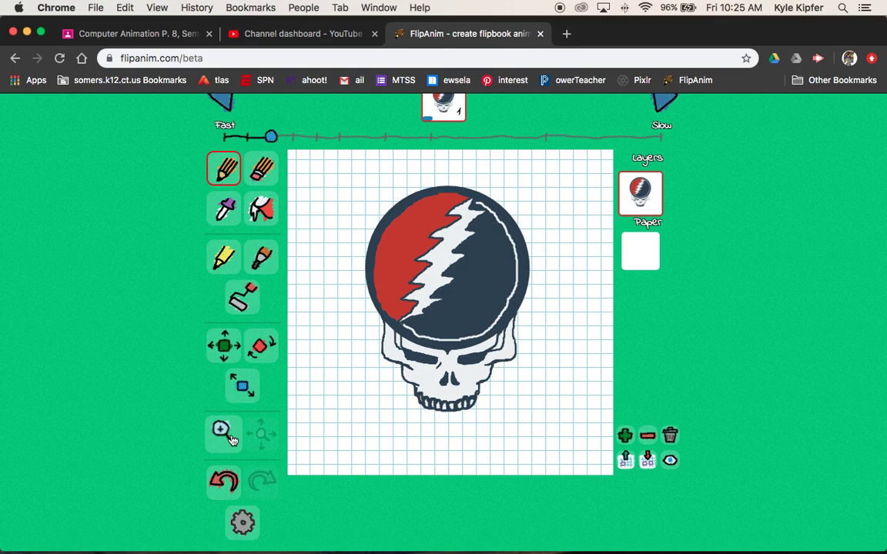
pyautogui.click(221, 434)
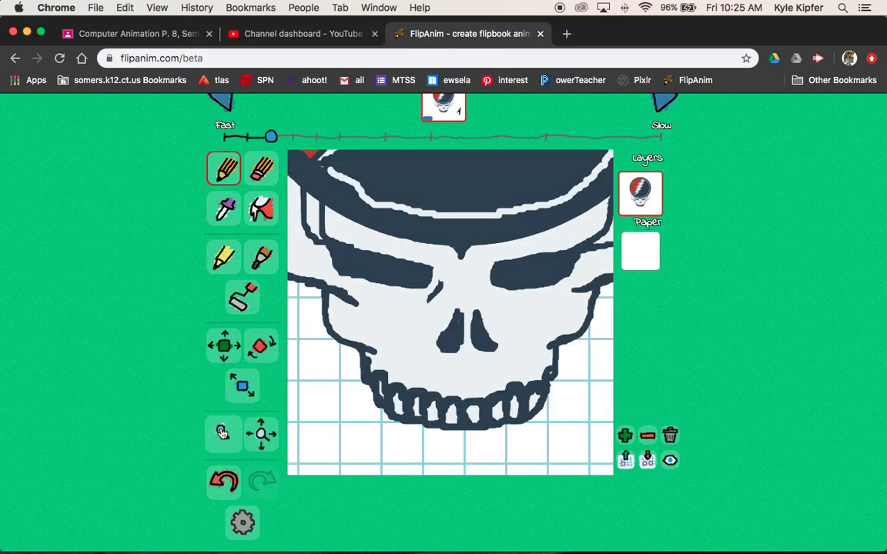
pyautogui.click(221, 436)
pyautogui.click(221, 436)
# Step: Pan the zoomed view until the skull's face and teeth are centred
pyautogui.click(263, 437)
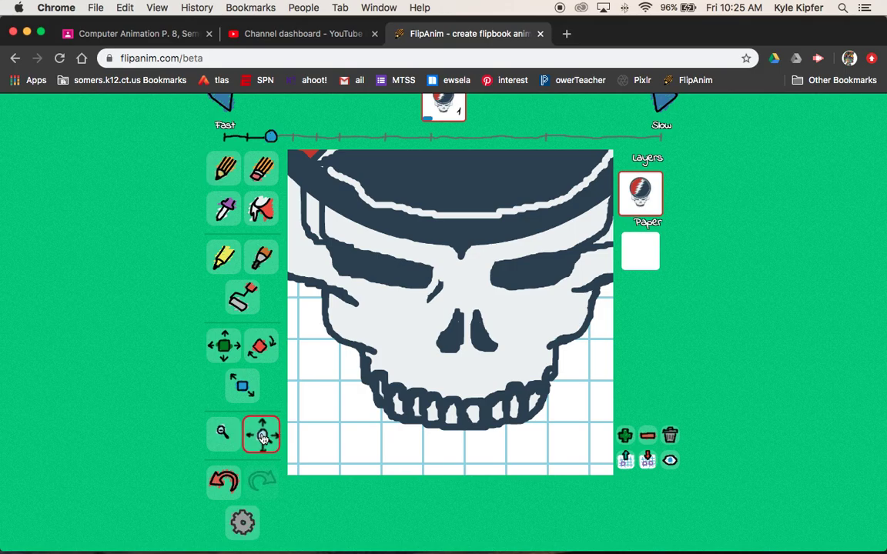
pyautogui.moveTo(389, 389); pyautogui.dragTo(485, 216)
pyautogui.moveTo(462, 362); pyautogui.dragTo(489, 277)
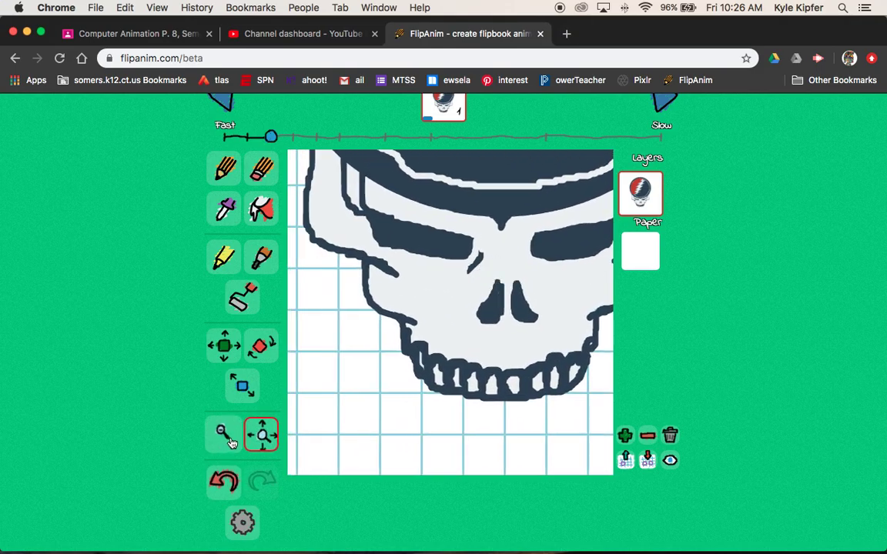
pyautogui.moveTo(558, 340); pyautogui.dragTo(432, 362)
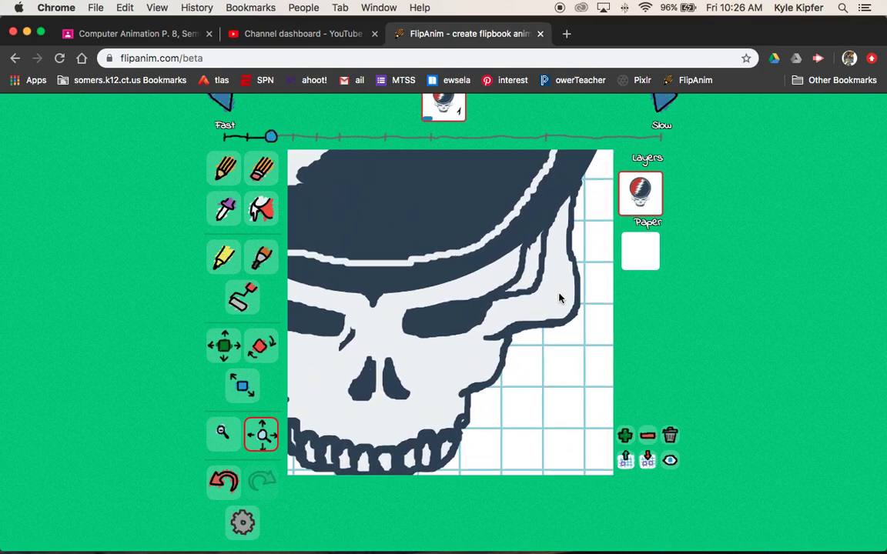
pyautogui.moveTo(369, 370); pyautogui.dragTo(443, 307)
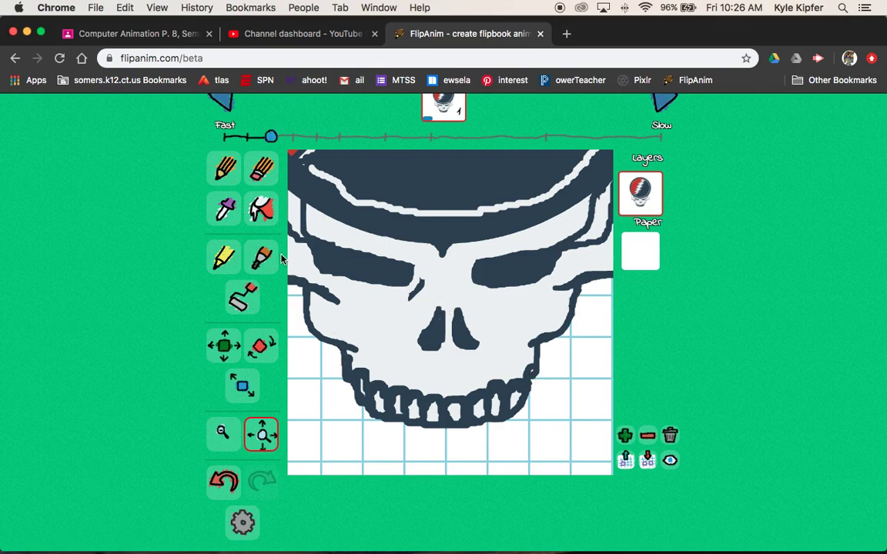
pyautogui.click(224, 168)
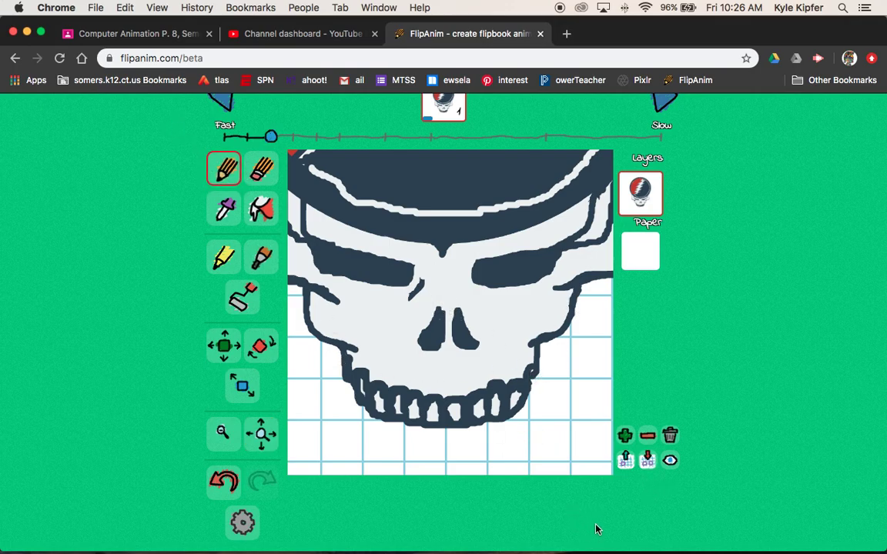
# Step: Add short dark strokes to the right and left jaw outlines
pyautogui.scroll(-3, 595, 529)
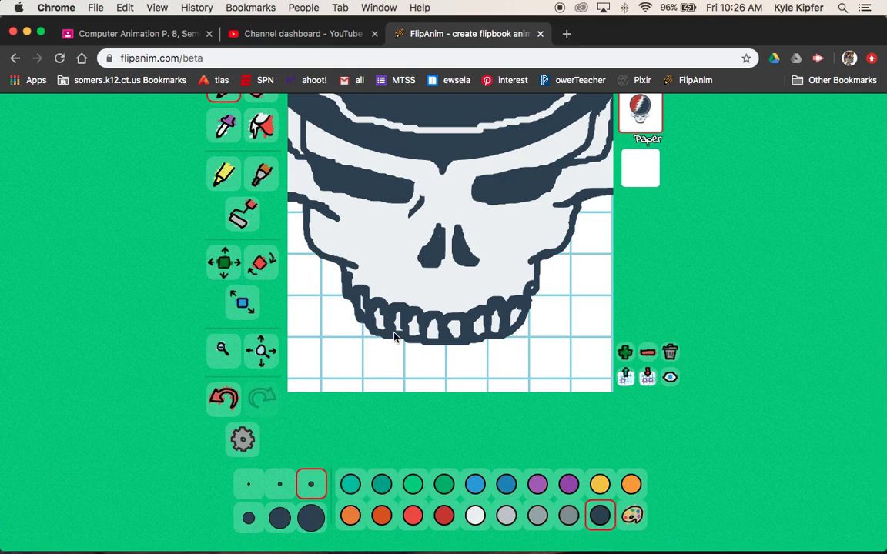
pyautogui.scroll(2, 394, 336)
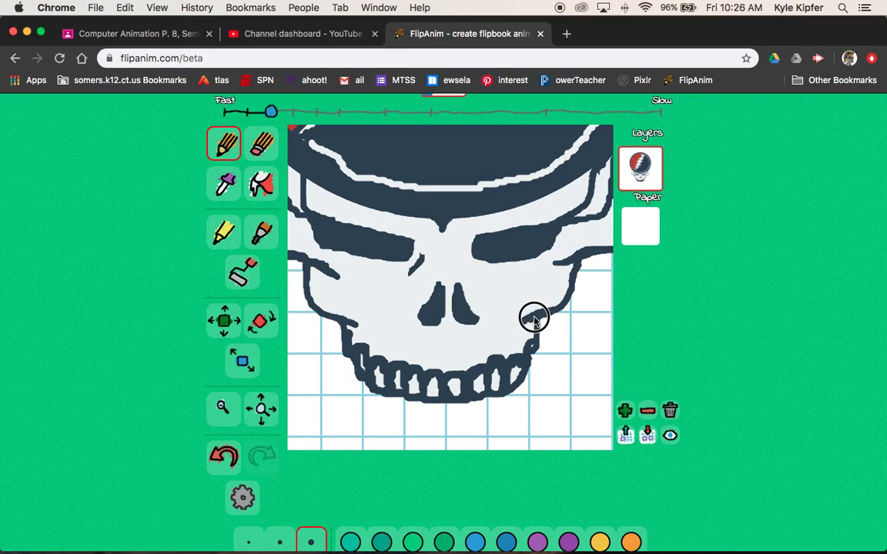
pyautogui.moveTo(531, 314); pyautogui.dragTo(521, 321)
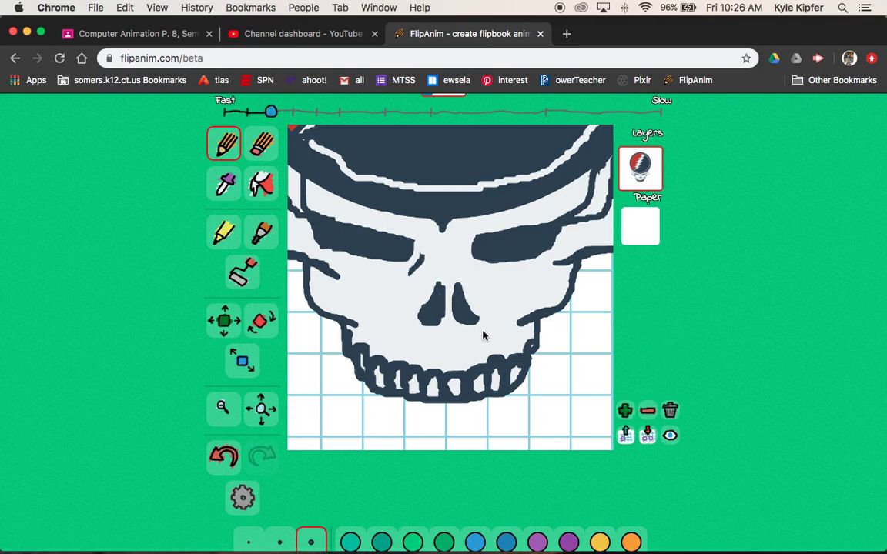
pyautogui.moveTo(345, 318); pyautogui.dragTo(360, 327)
# Step: Make white the drawing colour from the palette
pyautogui.scroll(-1, 487, 514)
pyautogui.scroll(-1, 488, 514)
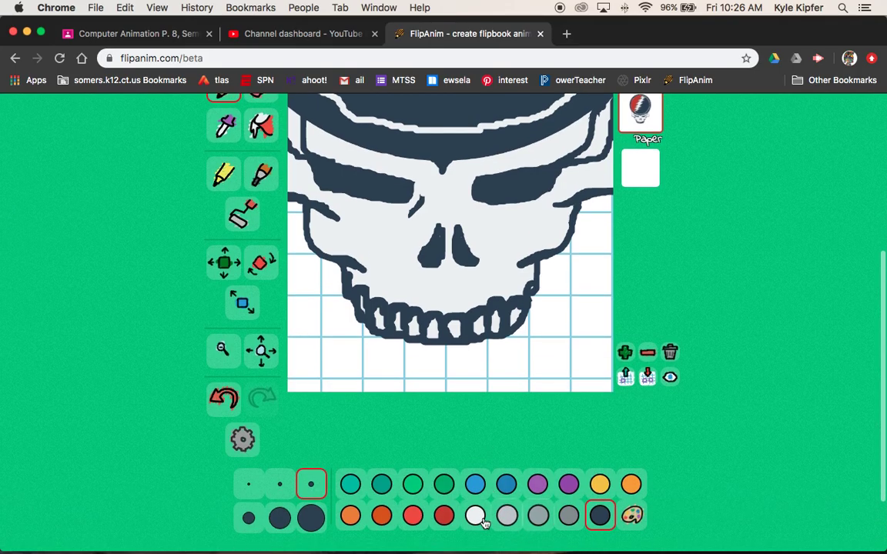
pyautogui.click(476, 517)
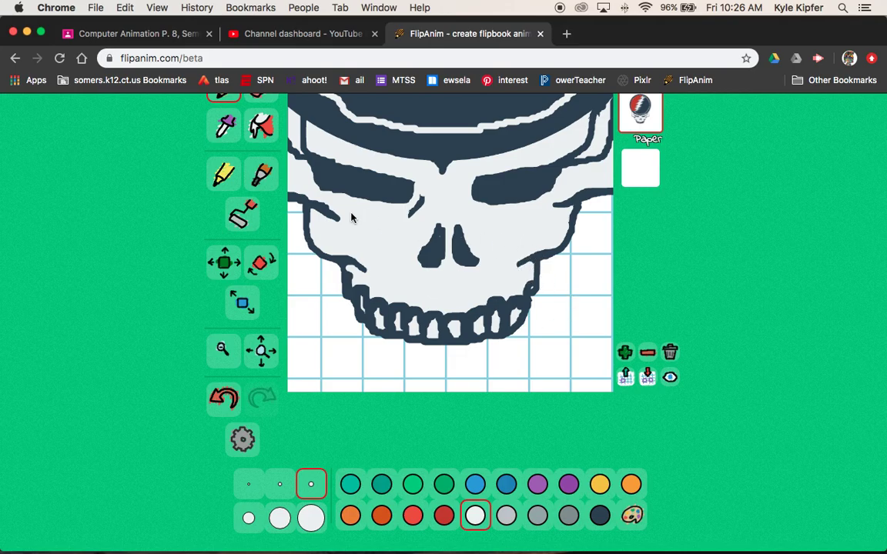
pyautogui.click(262, 352)
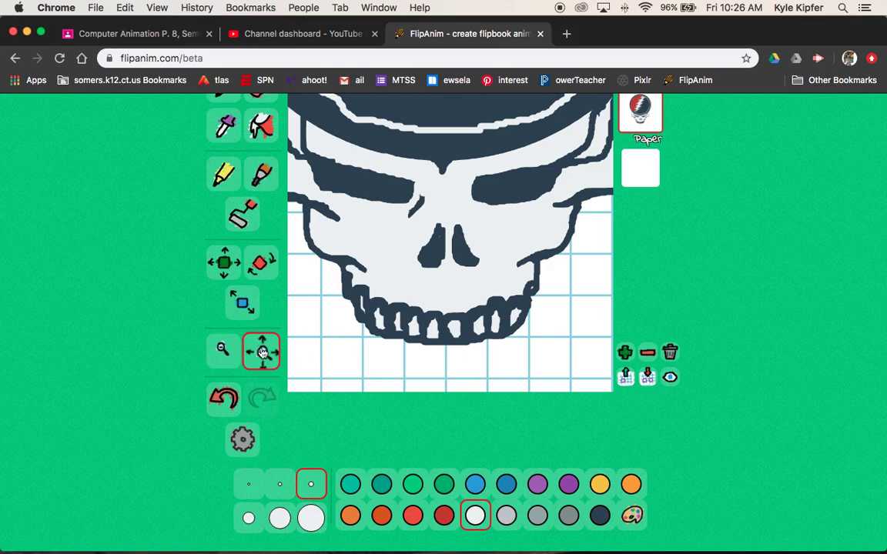
# Step: Paint navy over the white outline at the helmet's left edge
pyautogui.scroll(10, 475, 275)
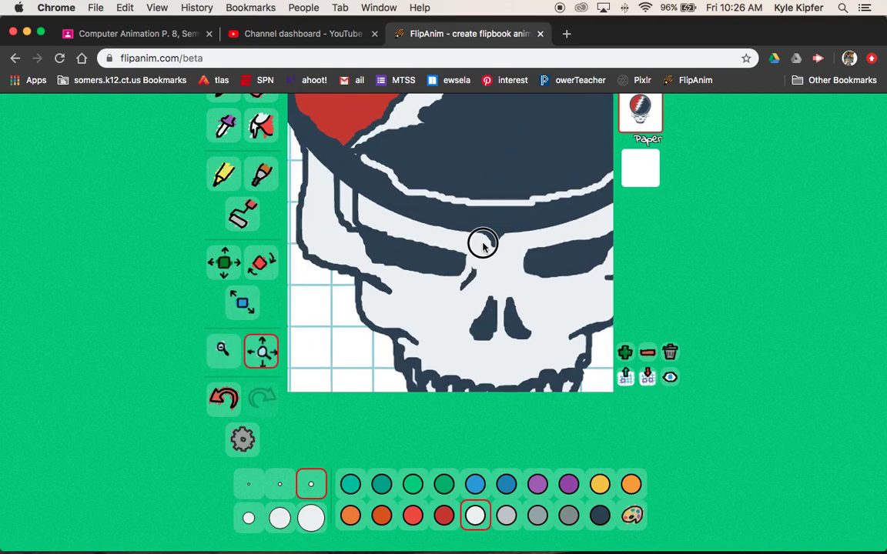
pyautogui.scroll(3, 448, 275)
pyautogui.scroll(-3, 552, 192)
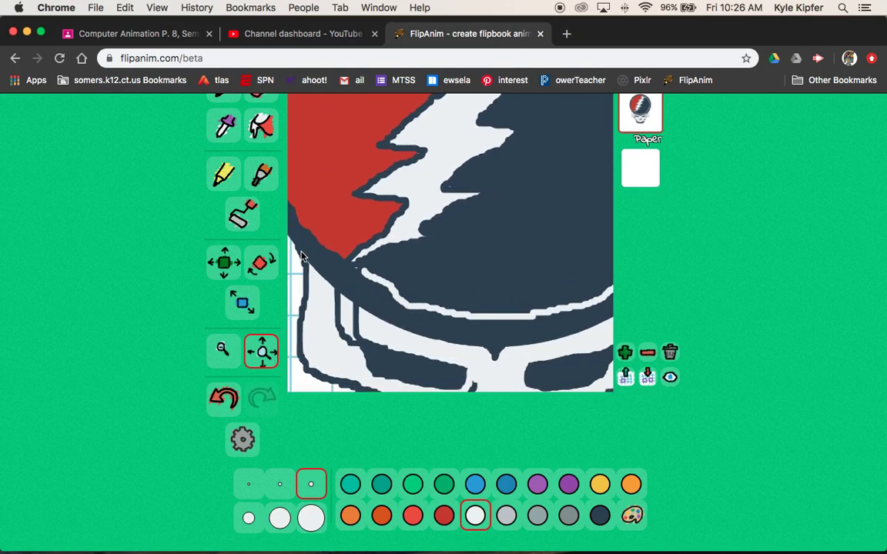
pyautogui.scroll(2, 191, 226)
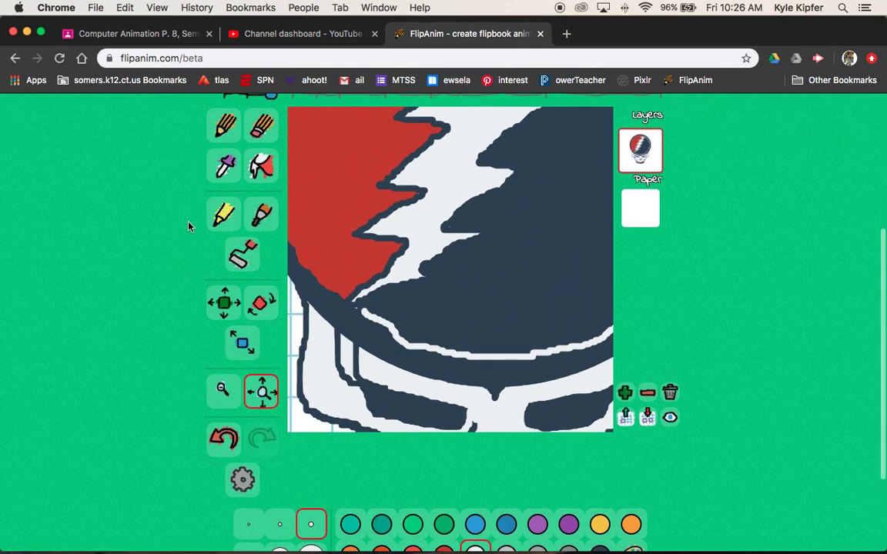
pyautogui.click(224, 131)
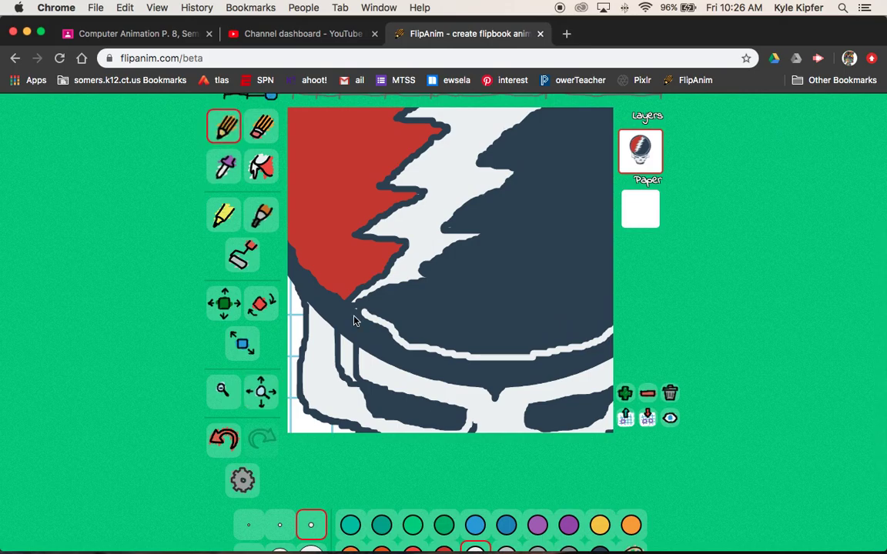
pyautogui.scroll(-2, 601, 492)
pyautogui.click(601, 505)
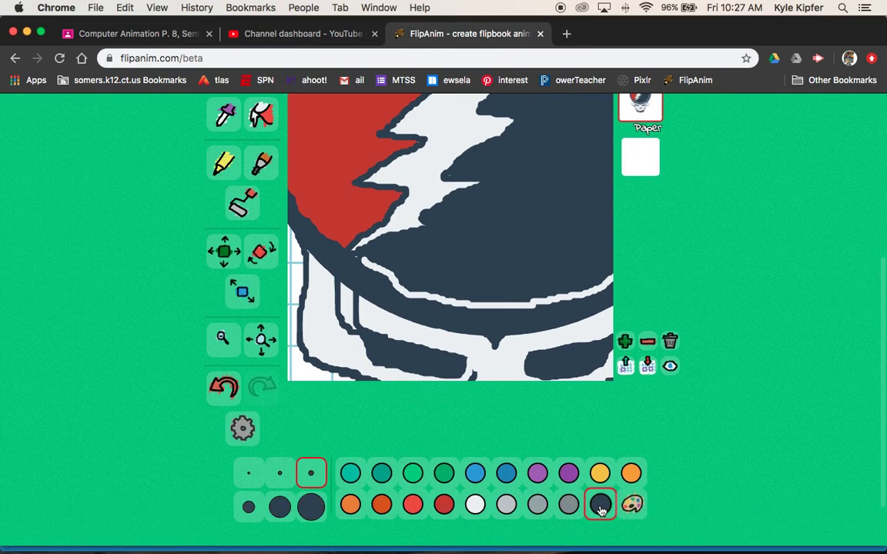
pyautogui.click(248, 507)
pyautogui.moveTo(395, 293)
pyautogui.mouseDown()
pyautogui.moveTo(409, 295)
pyautogui.moveTo(404, 275)
pyautogui.moveTo(362, 263)
pyautogui.moveTo(408, 291)
pyautogui.mouseUp()
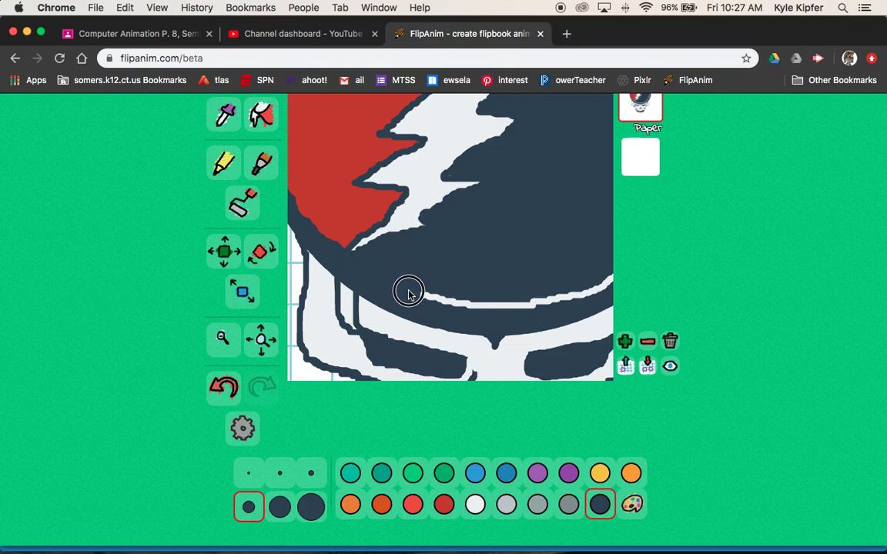
# Step: Extend the white rim line across the navy dome with the largest brush, then zoom out
pyautogui.click(475, 505)
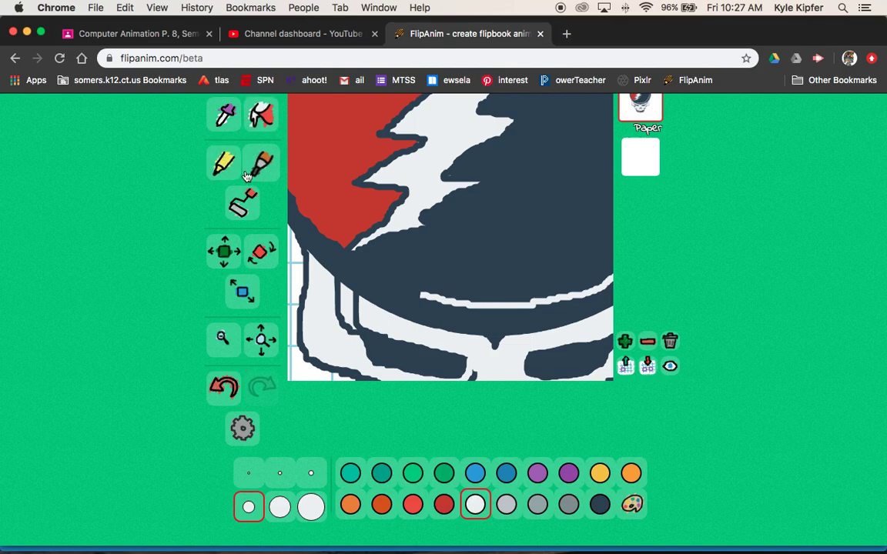
pyautogui.scroll(2, 247, 123)
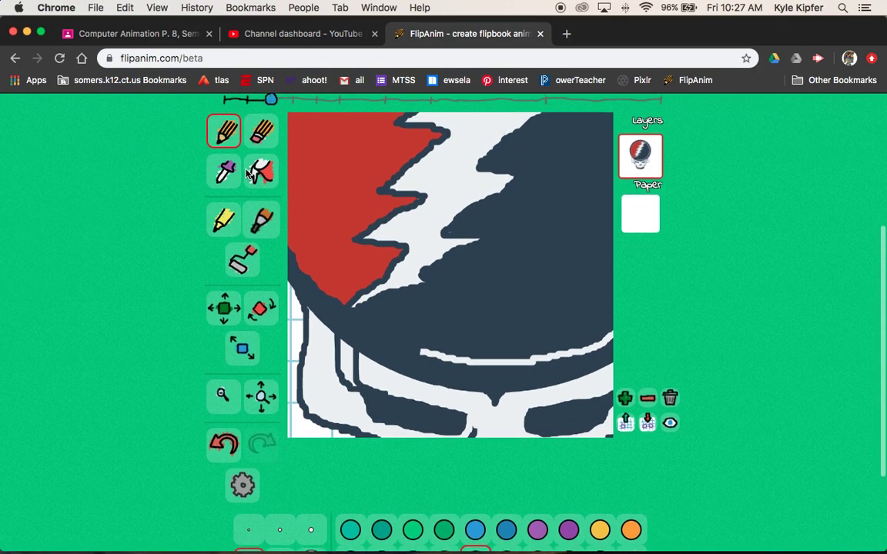
pyautogui.click(311, 531)
pyautogui.scroll(-1, 359, 316)
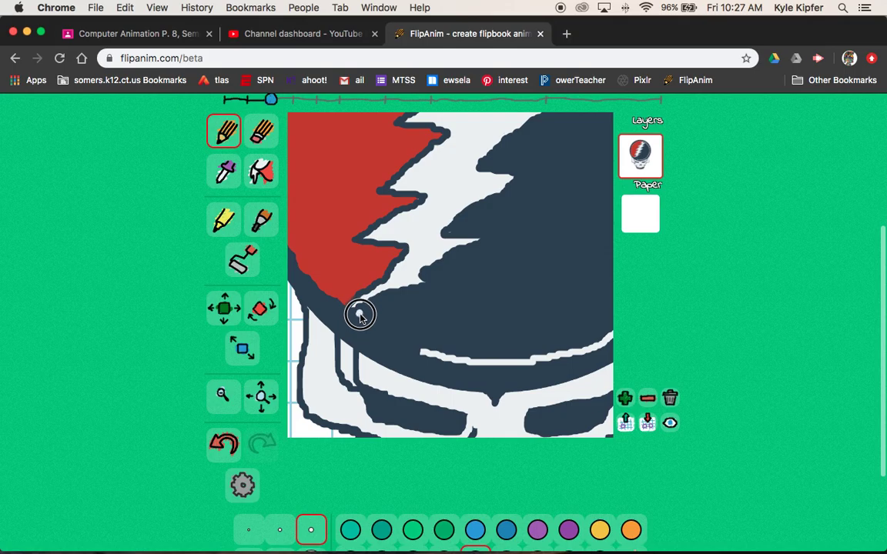
pyautogui.moveTo(358, 312); pyautogui.dragTo(431, 363)
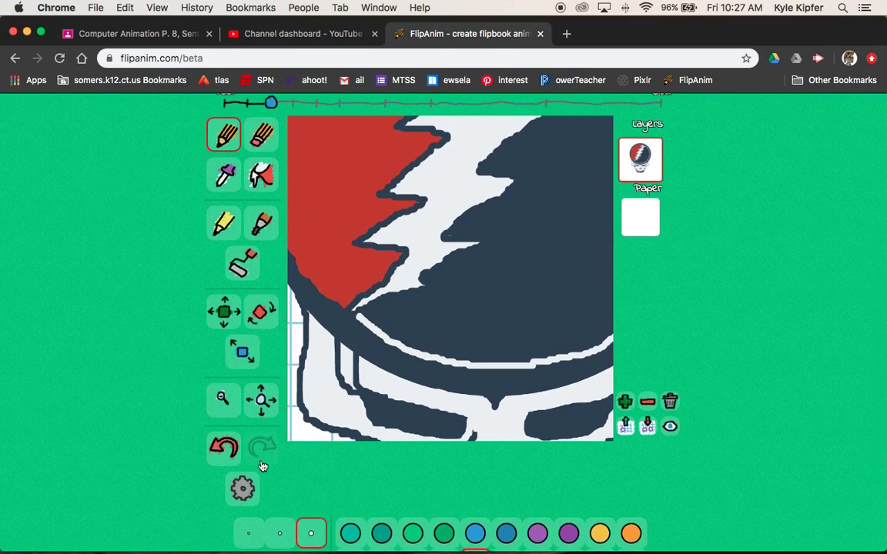
pyautogui.click(222, 398)
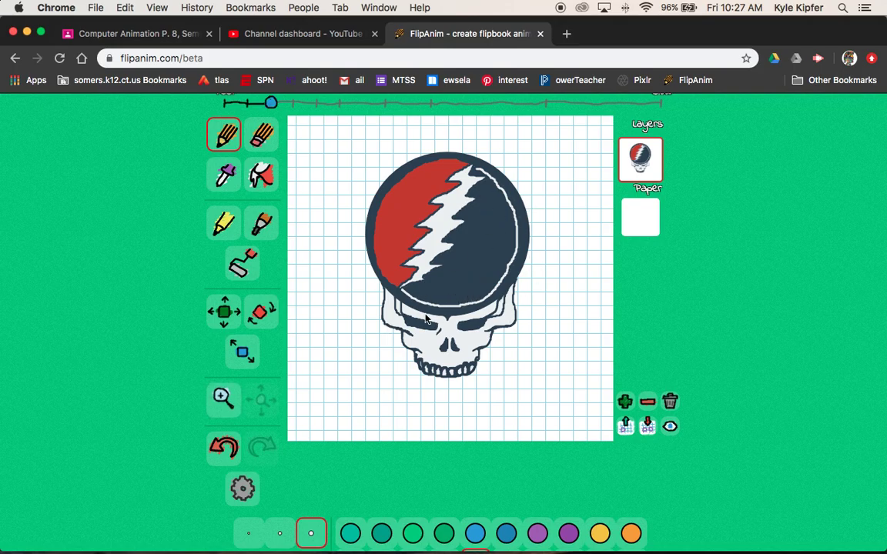
# Step: Scroll the page to bring the left toolbar into view
pyautogui.scroll(2, 488, 275)
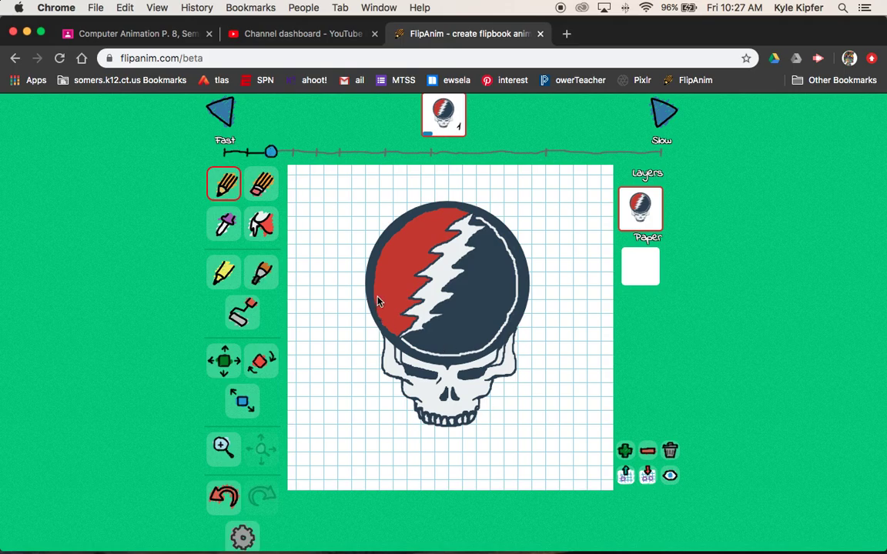
pyautogui.scroll(1, 170, 196)
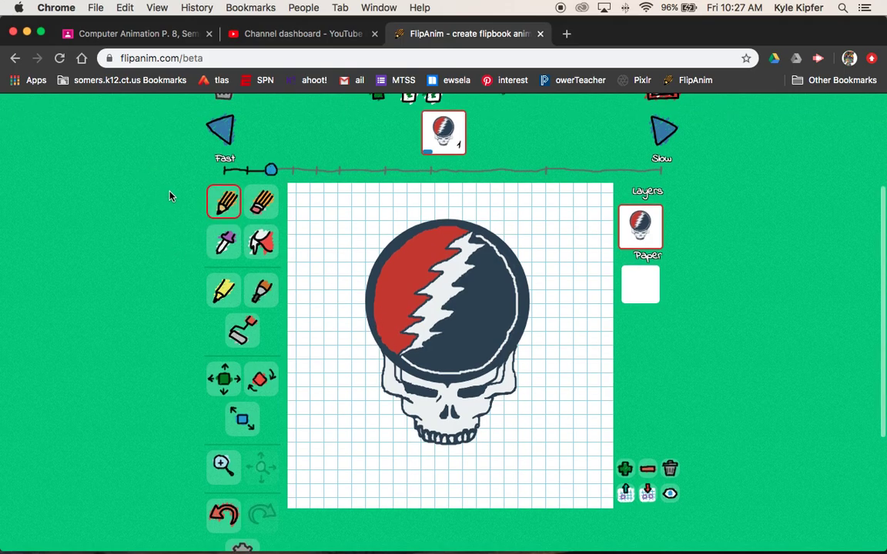
pyautogui.scroll(-2, 170, 196)
# Step: Bucket-fill the canvas background around the skull with yellow
pyautogui.click(262, 200)
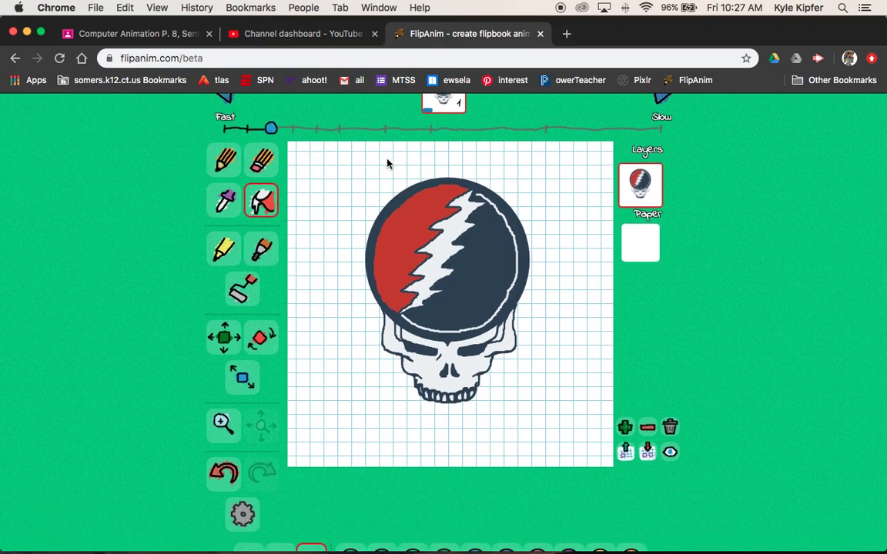
pyautogui.scroll(-4, 303, 380)
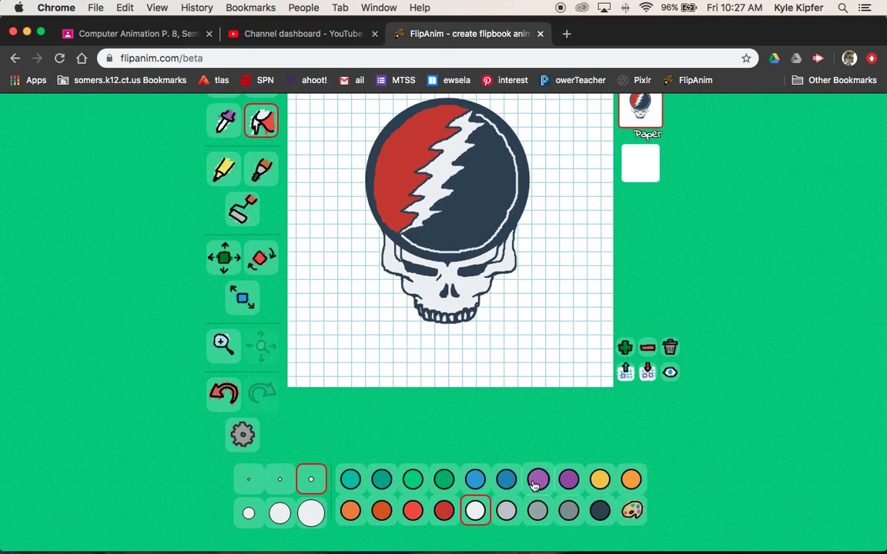
pyautogui.click(600, 479)
pyautogui.click(548, 283)
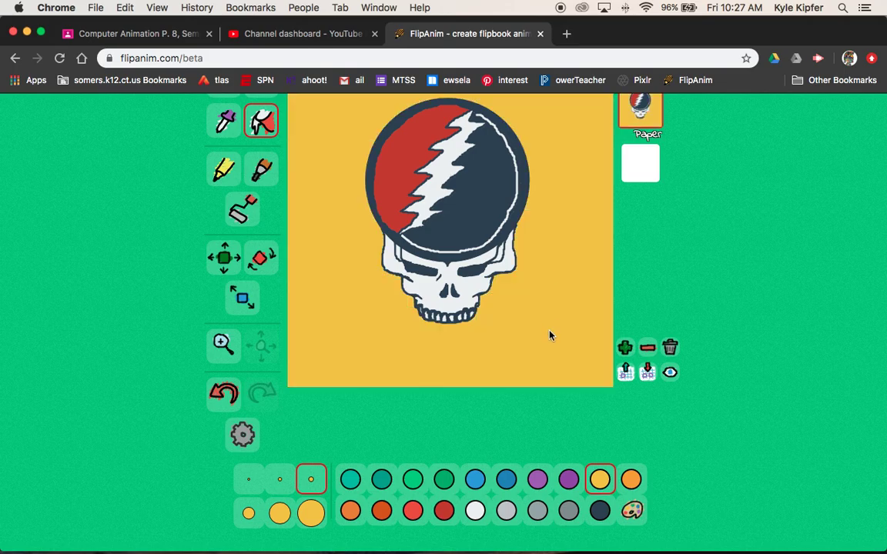
pyautogui.scroll(5, 550, 337)
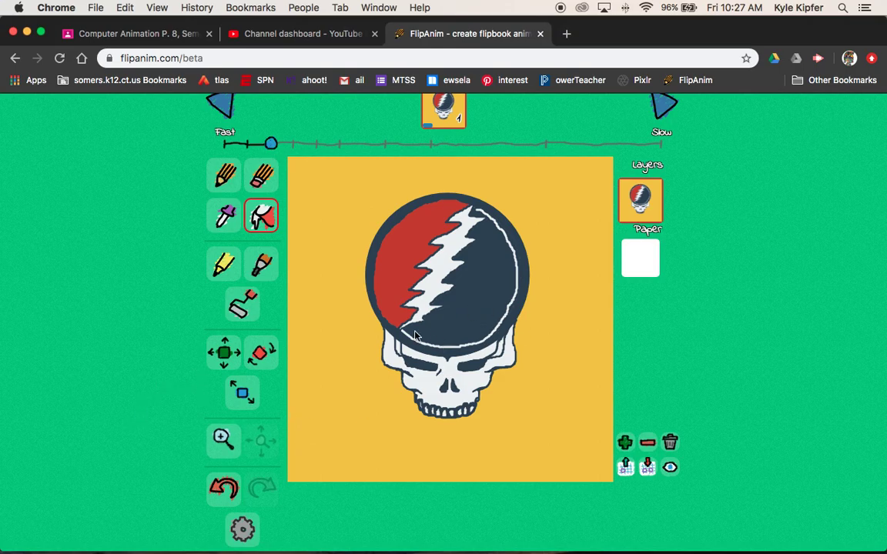
# Step: Scale the skull image down to a small square and drag it to the canvas centre
pyautogui.click(236, 403)
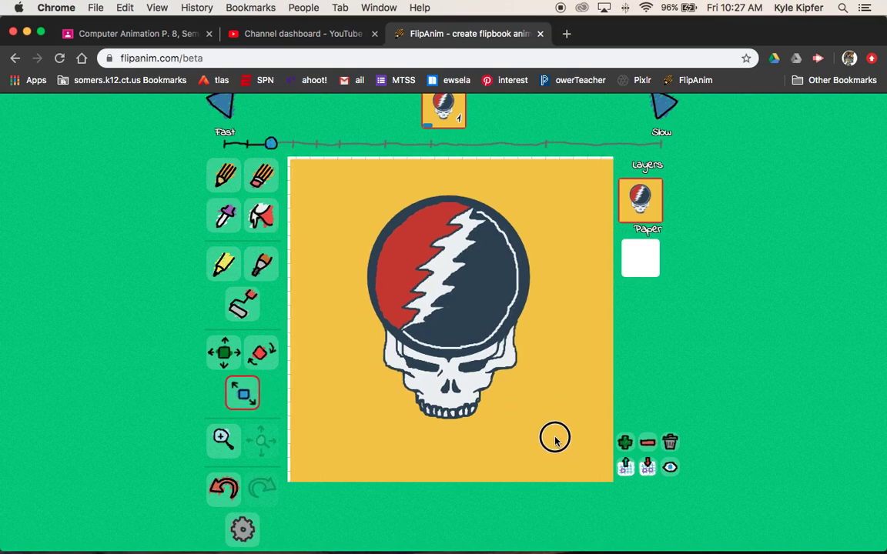
pyautogui.moveTo(555, 436); pyautogui.dragTo(505, 382)
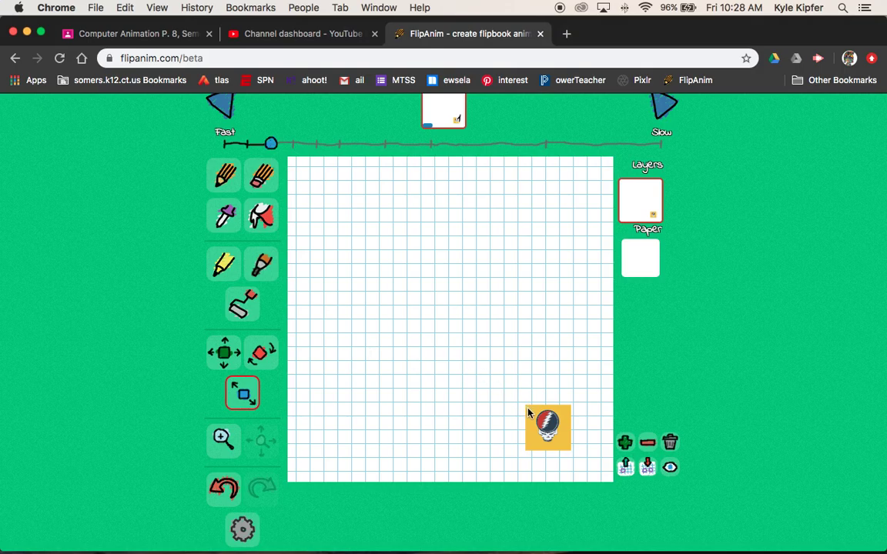
pyautogui.click(227, 362)
pyautogui.moveTo(560, 442); pyautogui.dragTo(461, 320)
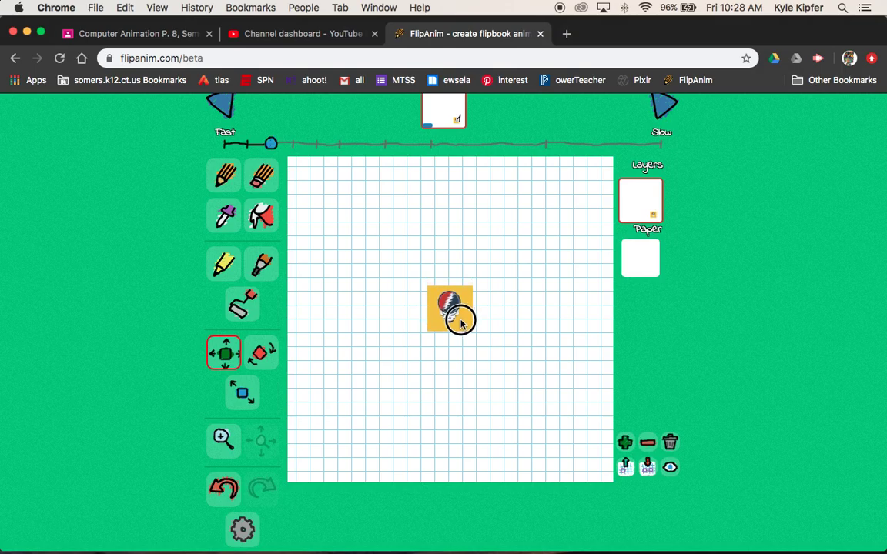
# Step: Bucket-fill the blank grid around the small skull with yellow
pyautogui.click(262, 222)
pyautogui.click(387, 393)
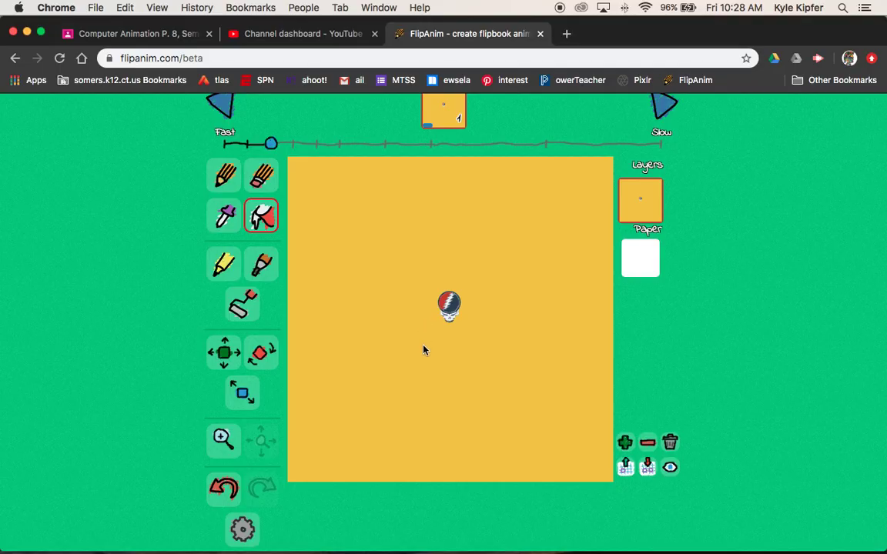
pyautogui.scroll(3, 371, 288)
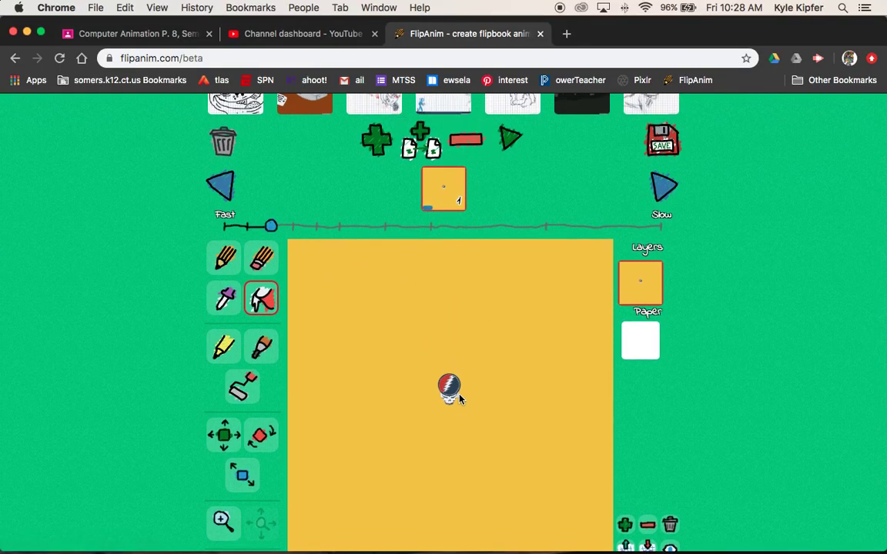
# Step: Duplicate the frame as frame 2, enlarging the skull slightly and recentring it
pyautogui.click(422, 137)
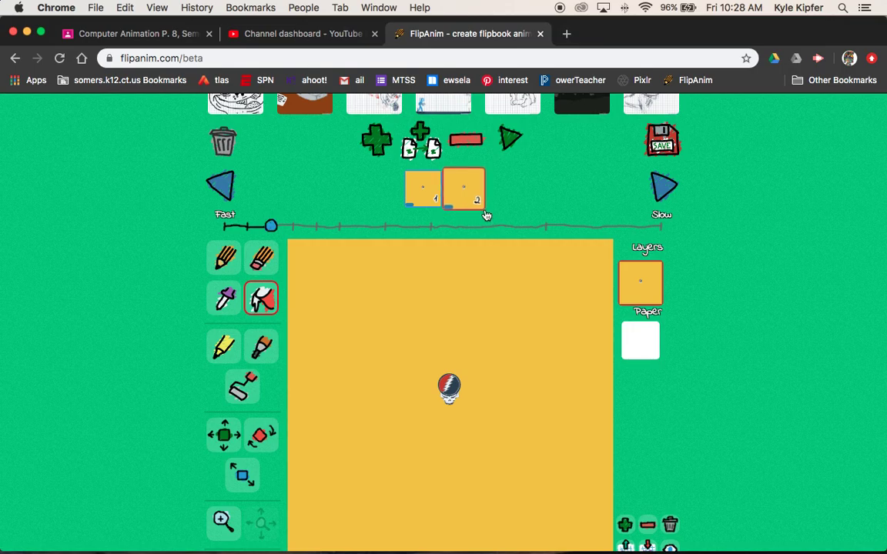
pyautogui.click(246, 481)
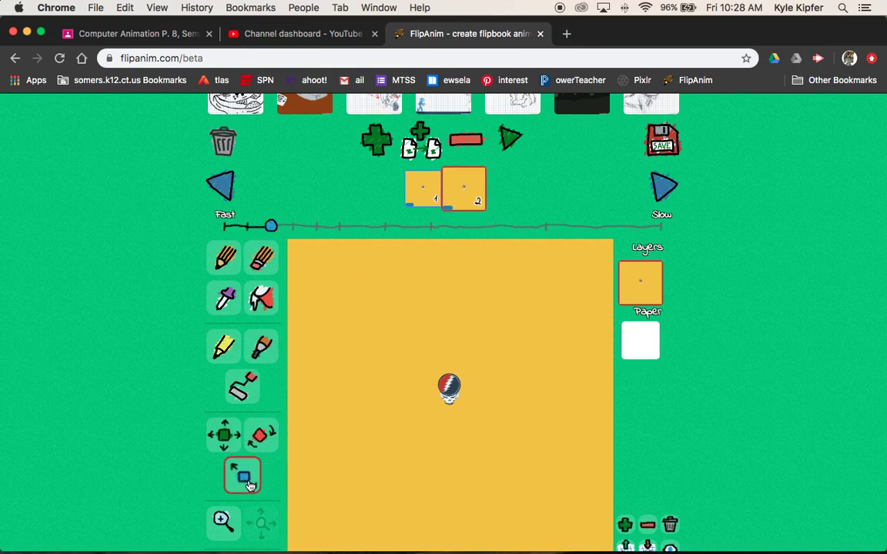
pyautogui.moveTo(434, 374)
pyautogui.mouseDown()
pyautogui.moveTo(423, 358)
pyautogui.moveTo(474, 412)
pyautogui.mouseUp()
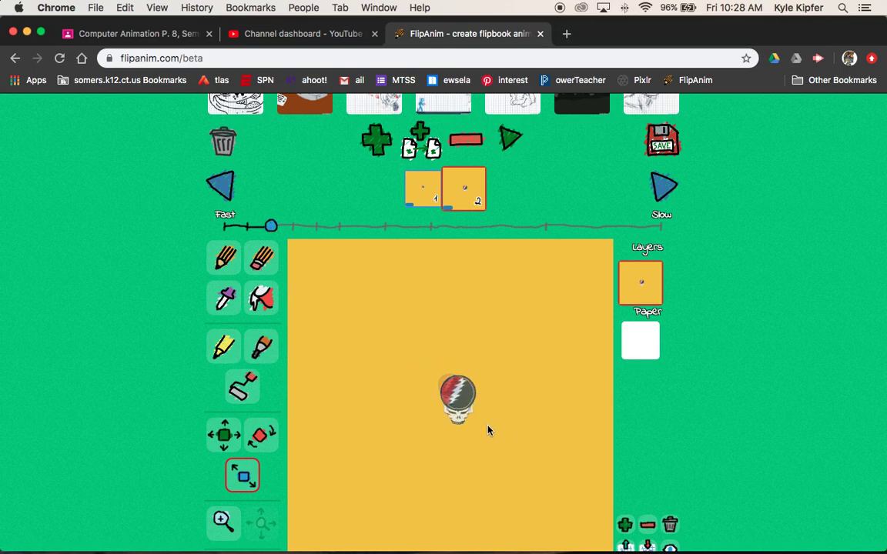
pyautogui.click(225, 436)
pyautogui.moveTo(469, 419); pyautogui.dragTo(460, 405)
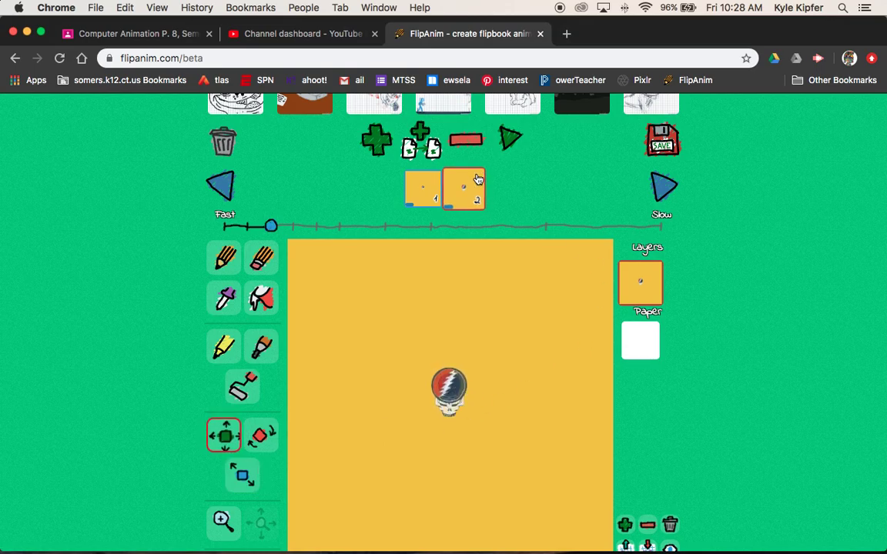
# Step: Create frame 3 with the skull enlarged a bit more and recentred
pyautogui.click(427, 139)
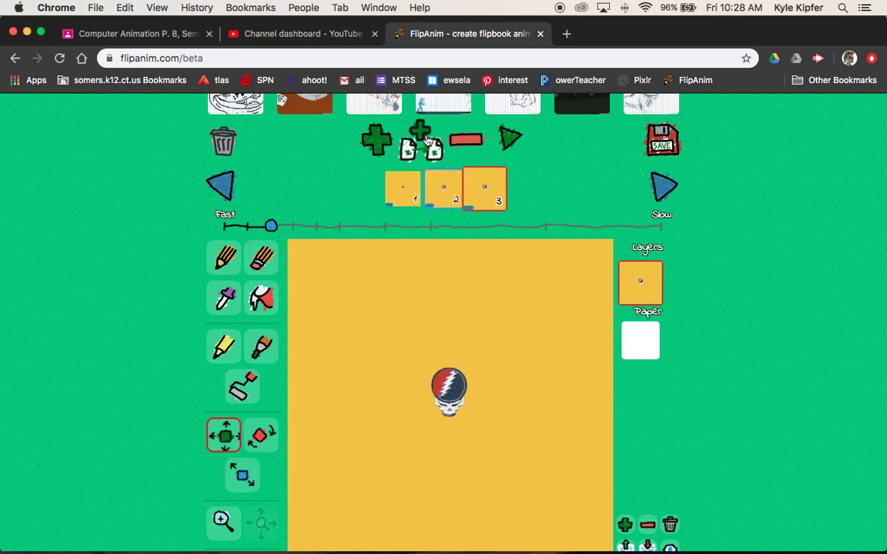
pyautogui.click(243, 476)
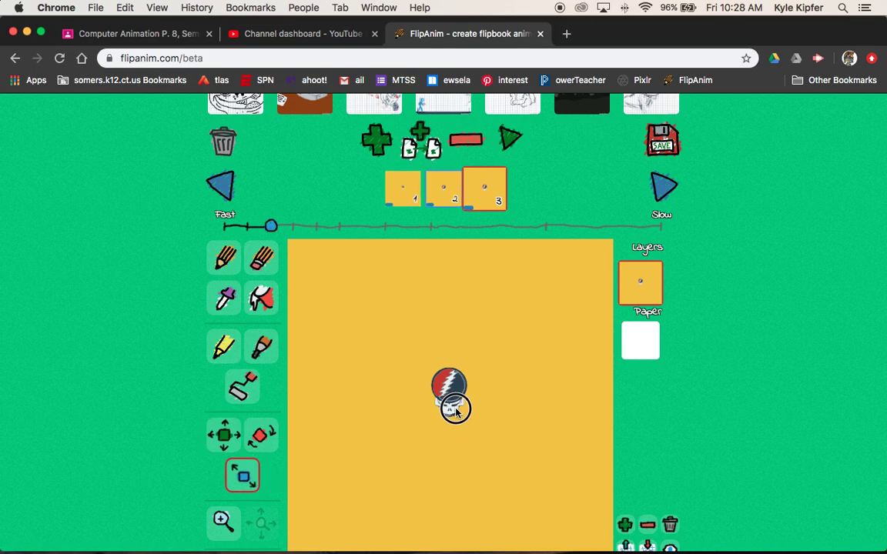
pyautogui.moveTo(456, 412); pyautogui.dragTo(479, 437)
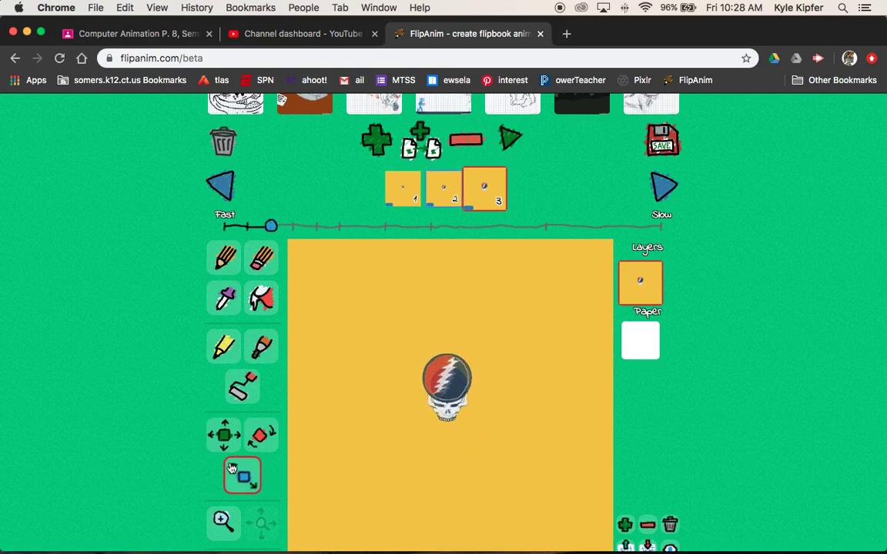
pyautogui.click(223, 435)
pyautogui.moveTo(449, 398); pyautogui.dragTo(450, 404)
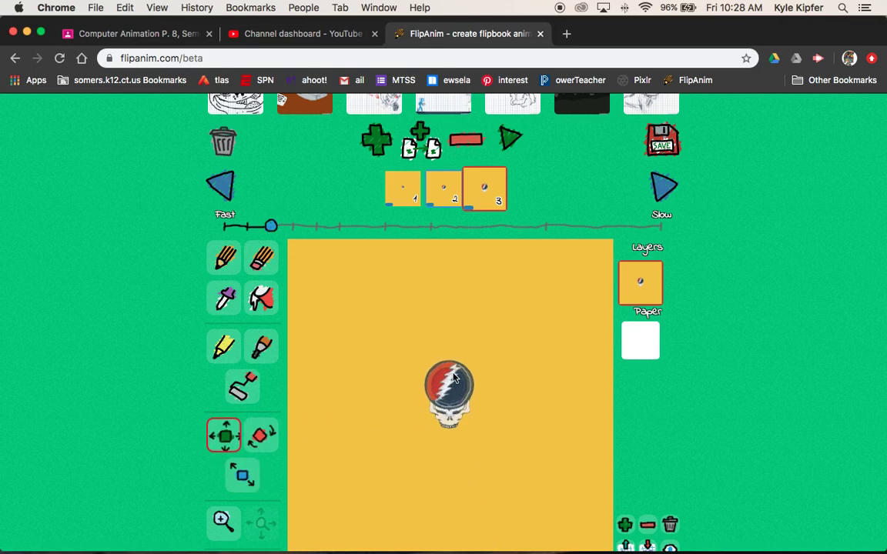
# Step: Create frame 4 with the skull enlarged further and recentred
pyautogui.click(420, 141)
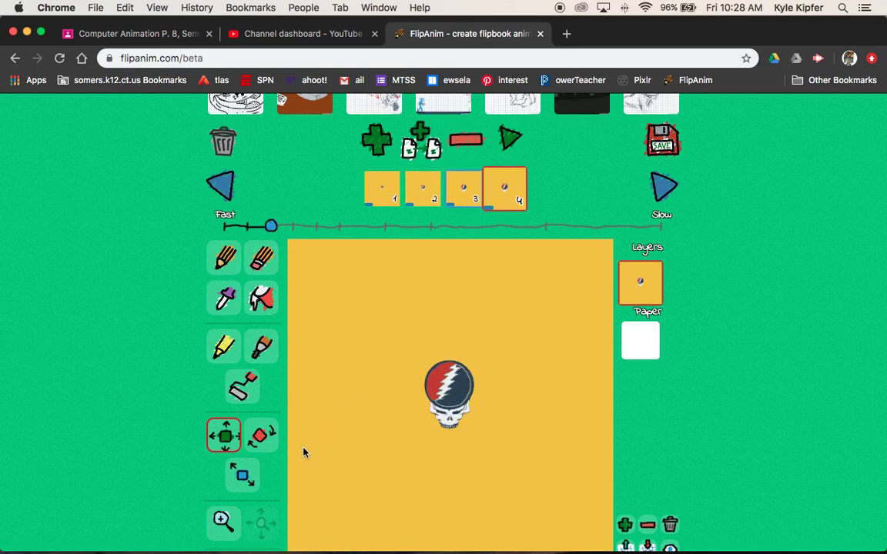
pyautogui.click(243, 478)
pyautogui.moveTo(461, 422); pyautogui.dragTo(486, 441)
pyautogui.click(224, 436)
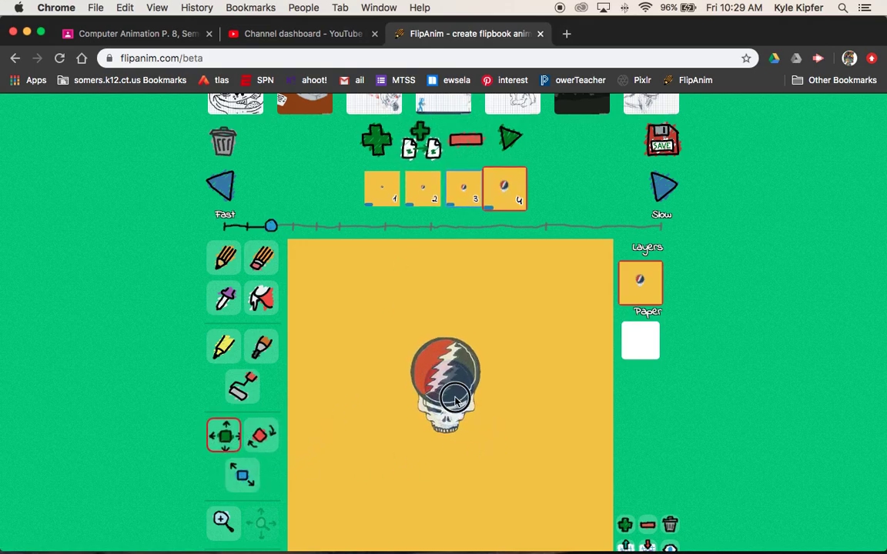
pyautogui.moveTo(455, 402); pyautogui.dragTo(459, 414)
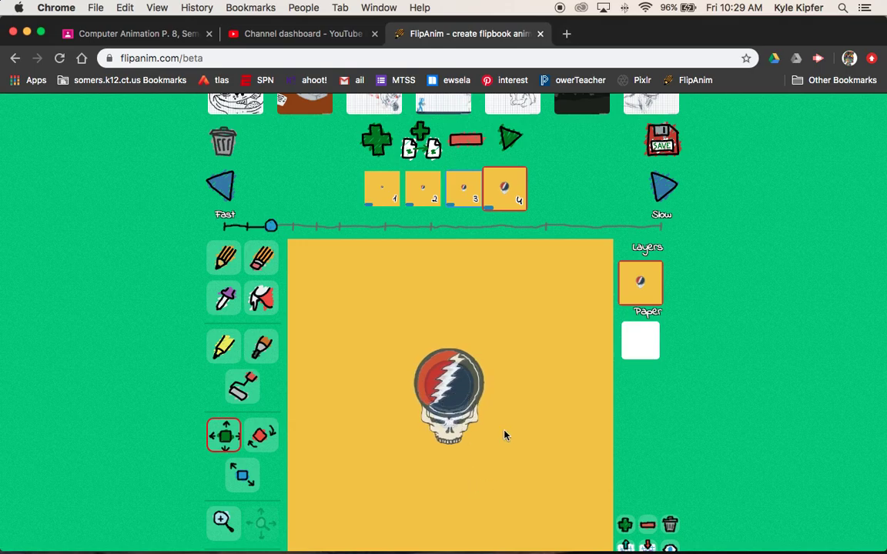
# Step: Add frame 5 with the skull enlarged and shifted slightly down and right
pyautogui.click(377, 139)
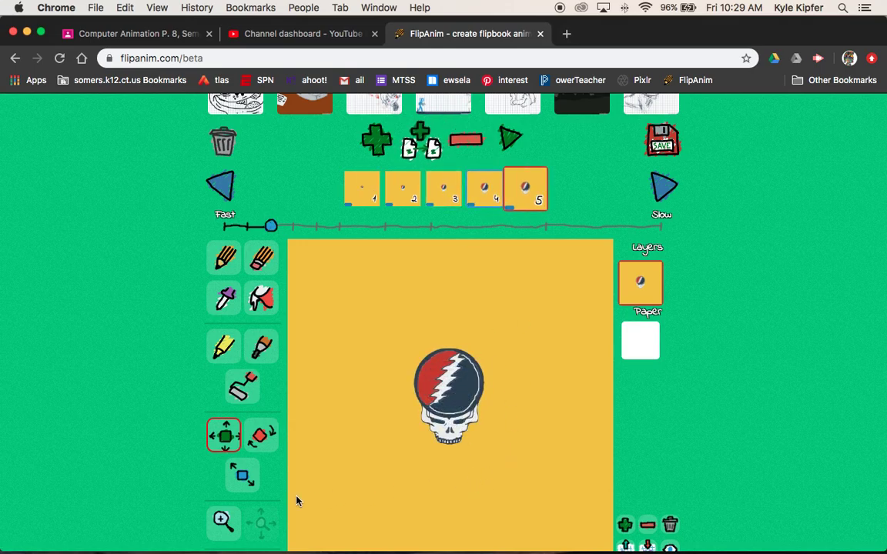
pyautogui.click(244, 475)
pyautogui.moveTo(468, 435); pyautogui.dragTo(487, 462)
pyautogui.click(224, 435)
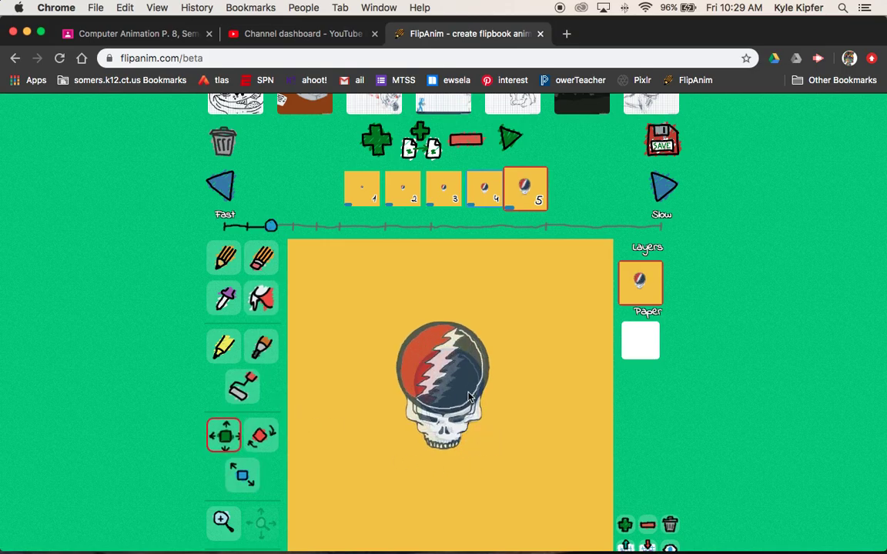
pyautogui.moveTo(458, 382); pyautogui.dragTo(466, 394)
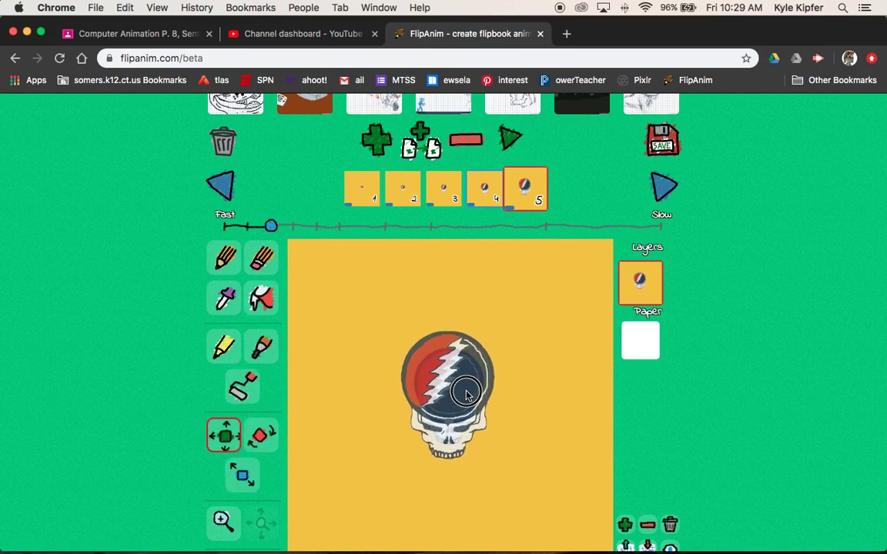
# Step: Add frame 6 with the skull enlarged and shifted right and down
pyautogui.click(425, 144)
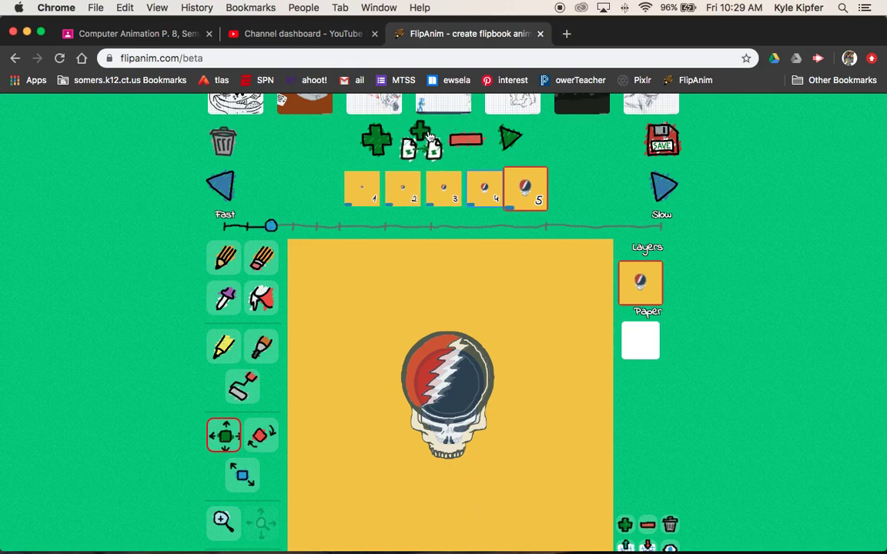
pyautogui.click(242, 475)
pyautogui.moveTo(474, 446); pyautogui.dragTo(497, 469)
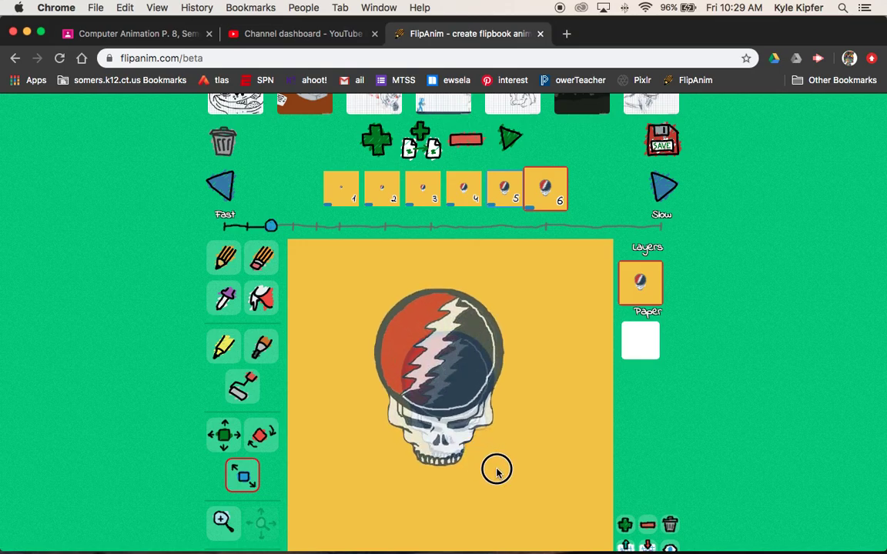
pyautogui.click(238, 435)
pyautogui.moveTo(405, 334); pyautogui.dragTo(456, 393)
# Step: Add frame 7 with a larger skull shifted down-right, plus a copy as frame 8
pyautogui.scroll(-2, 643, 380)
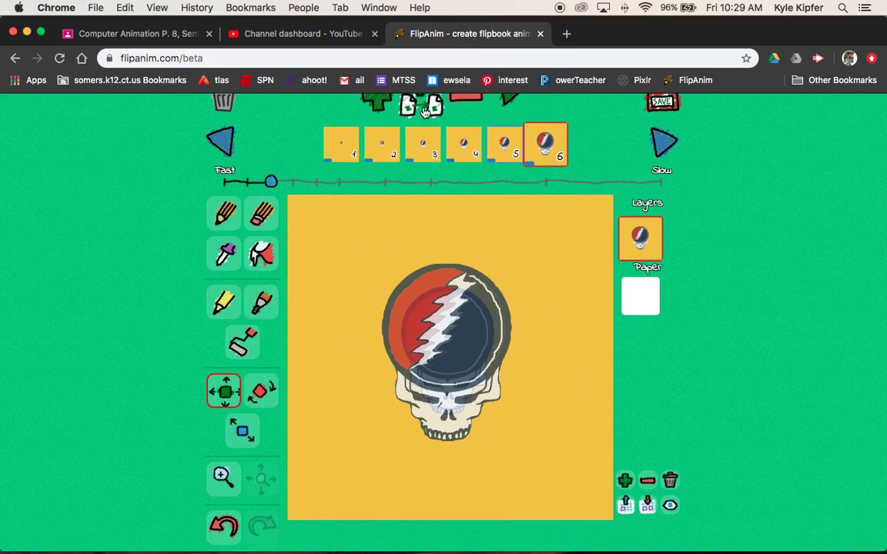
pyautogui.click(377, 100)
pyautogui.click(242, 432)
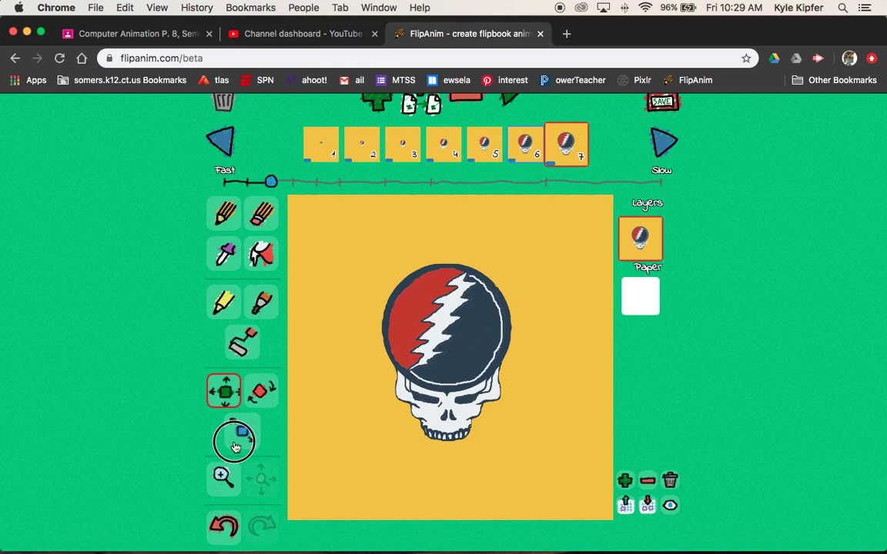
pyautogui.moveTo(467, 433); pyautogui.dragTo(488, 454)
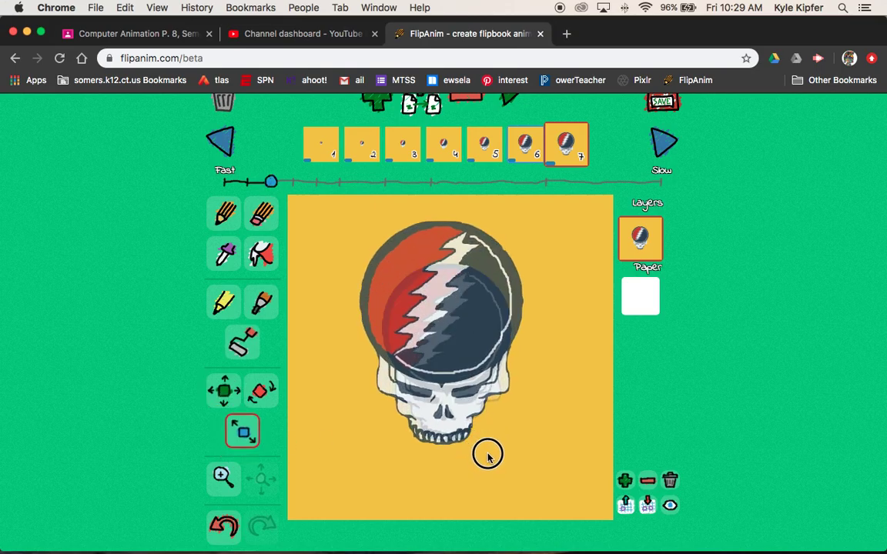
pyautogui.click(423, 105)
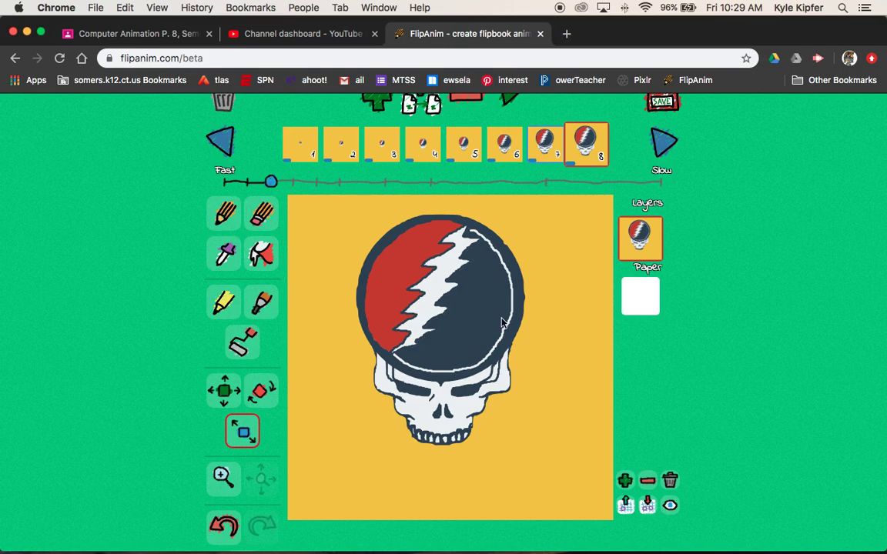
pyautogui.click(541, 144)
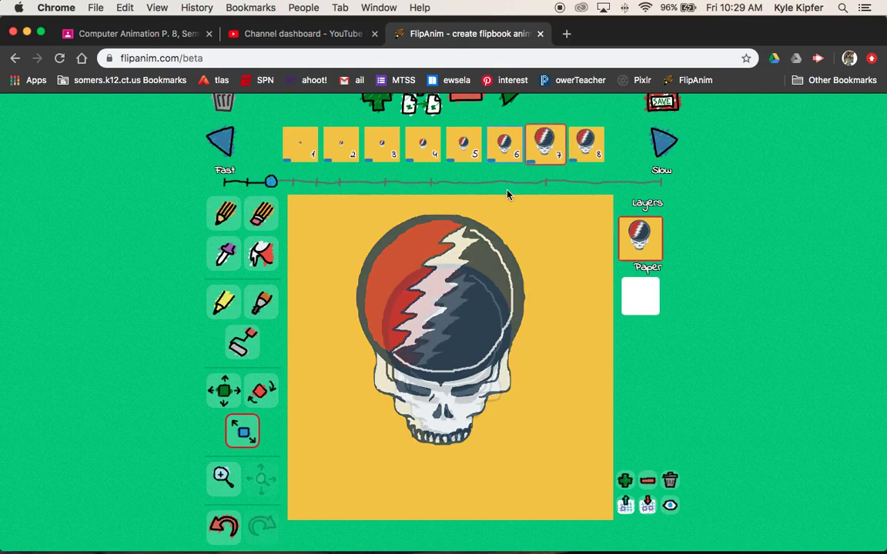
pyautogui.click(224, 391)
pyautogui.moveTo(469, 346); pyautogui.dragTo(476, 361)
pyautogui.click(586, 146)
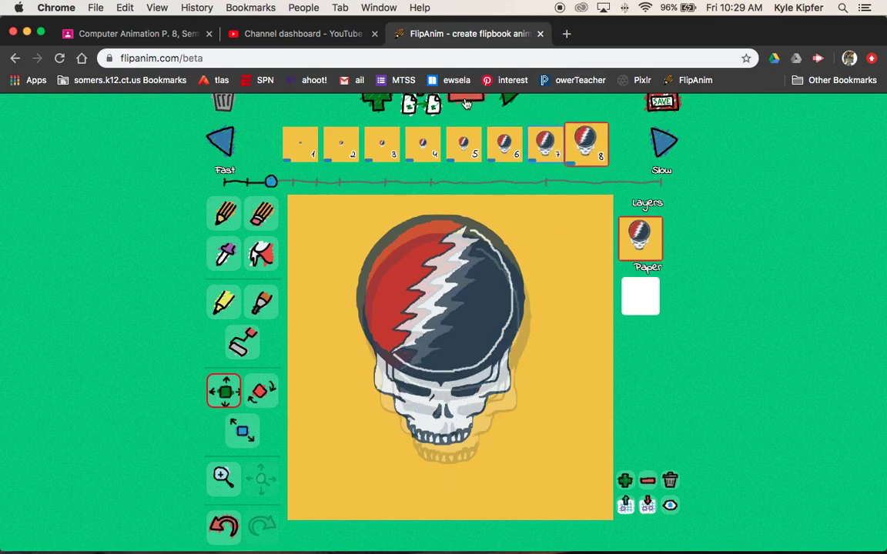
# Step: Replace frame 8 with a fresh copy of frame 7, enlarging and shifting the skull down-right
pyautogui.click(465, 104)
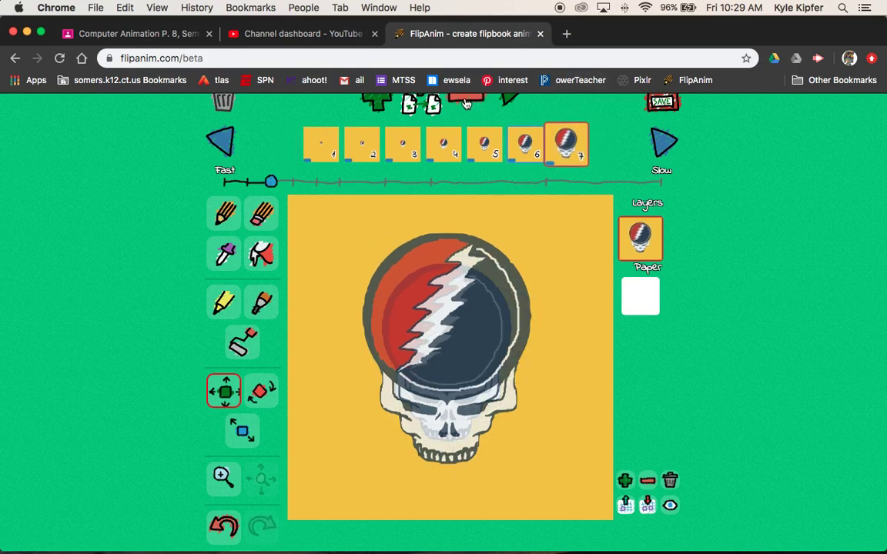
pyautogui.click(408, 102)
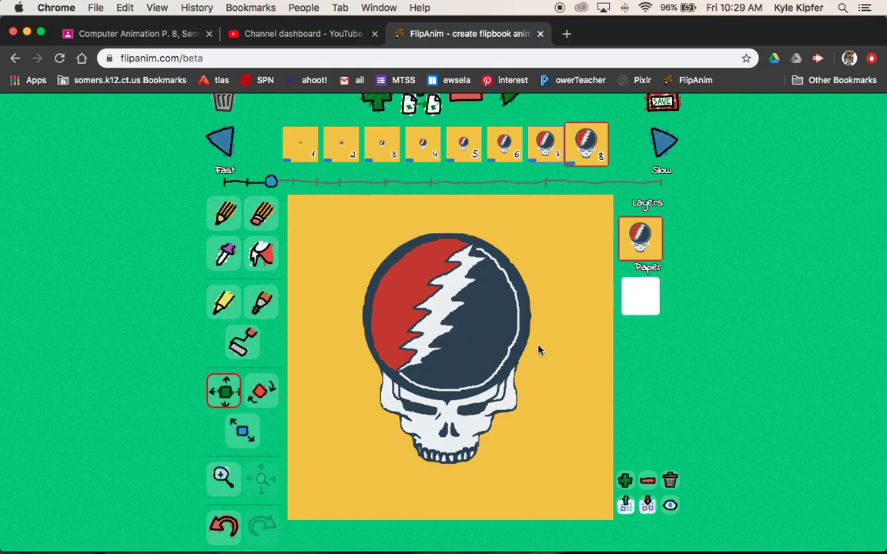
pyautogui.click(238, 434)
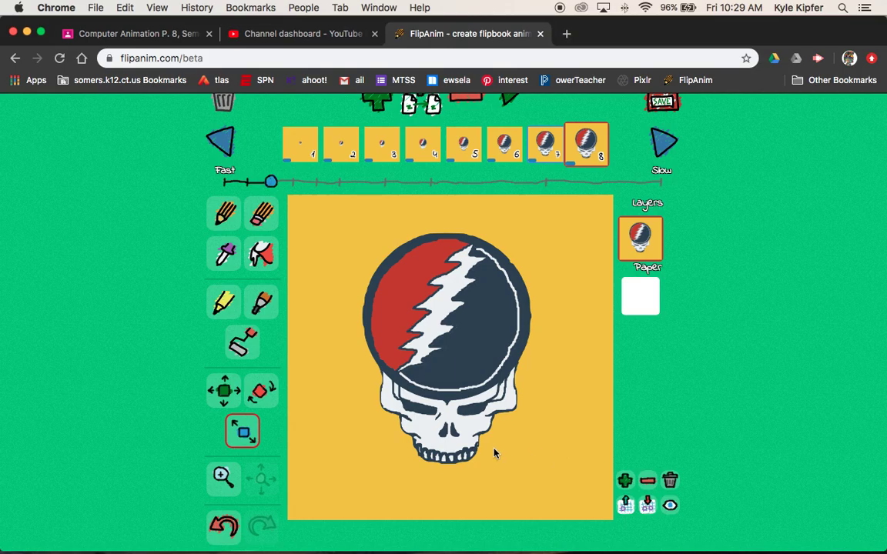
pyautogui.moveTo(477, 447); pyautogui.dragTo(497, 478)
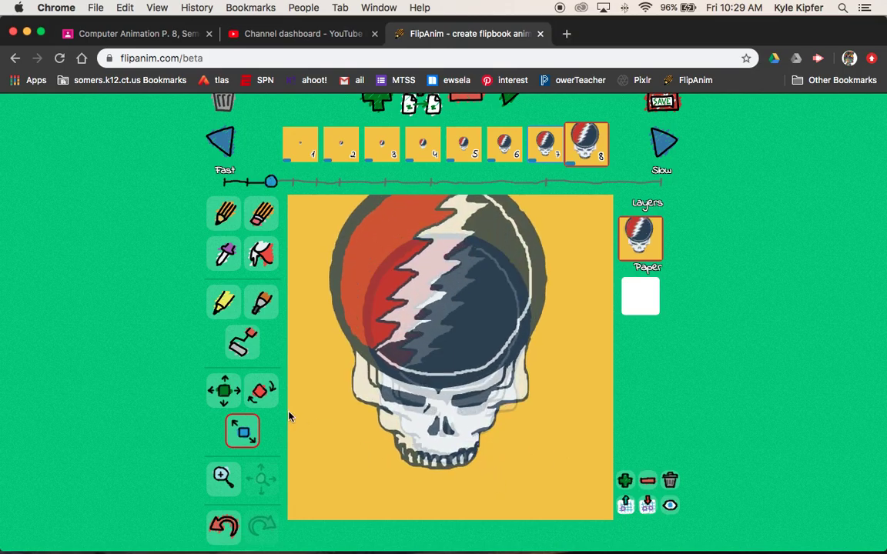
pyautogui.click(228, 396)
pyautogui.moveTo(431, 354)
pyautogui.mouseDown()
pyautogui.moveTo(457, 381)
pyautogui.moveTo(451, 385)
pyautogui.mouseUp()
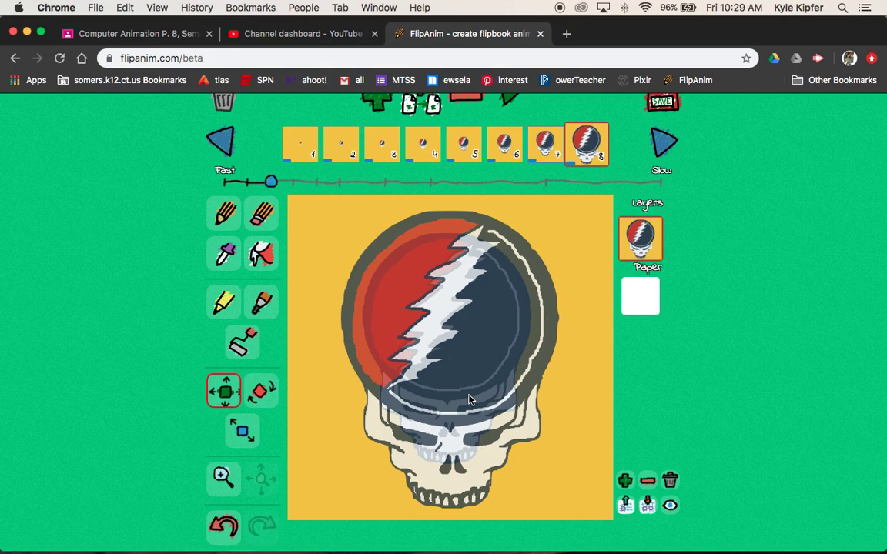
# Step: Add frame 9 with the skull enlarged past the canvas edges and shifted down-right
pyautogui.click(428, 103)
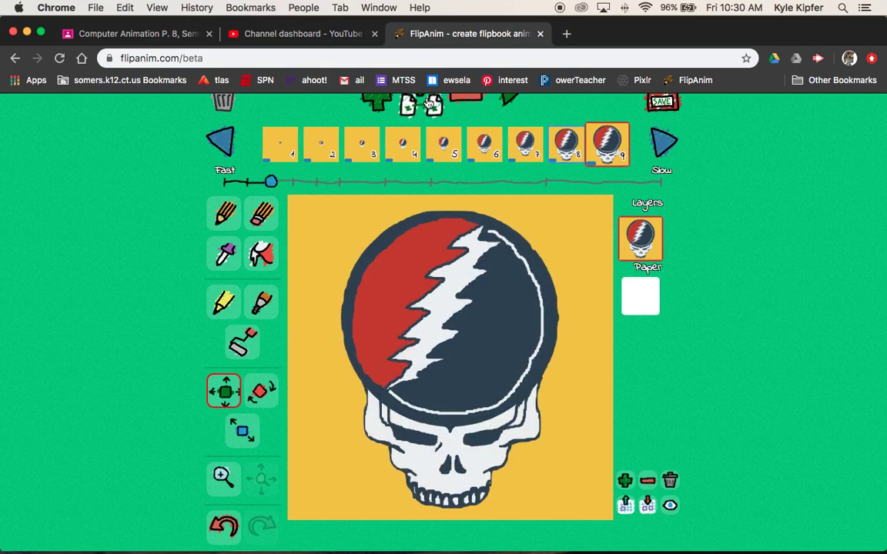
pyautogui.click(240, 429)
pyautogui.moveTo(508, 460); pyautogui.dragTo(554, 499)
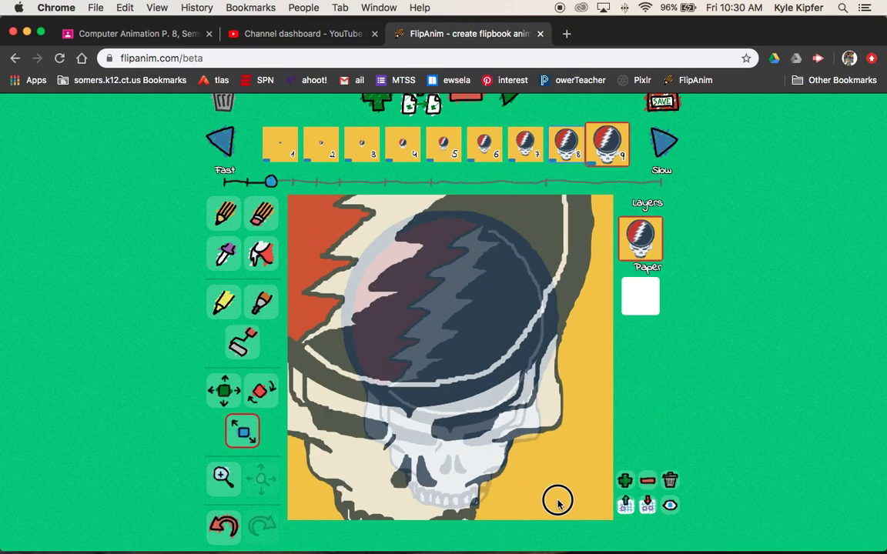
pyautogui.click(223, 391)
pyautogui.moveTo(427, 341)
pyautogui.mouseDown()
pyautogui.moveTo(488, 391)
pyautogui.moveTo(471, 395)
pyautogui.mouseUp()
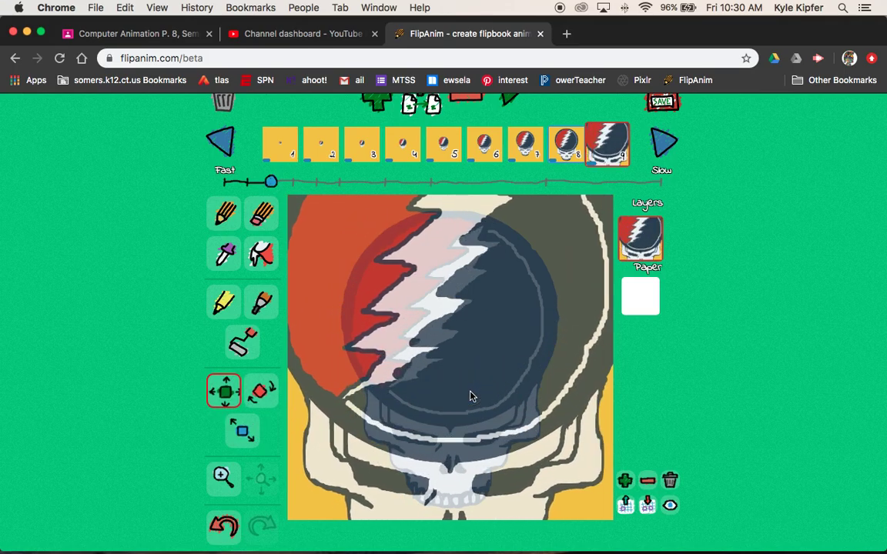
# Step: Add frame 10 with the drawing enlarged and shifted down and right
pyautogui.click(429, 105)
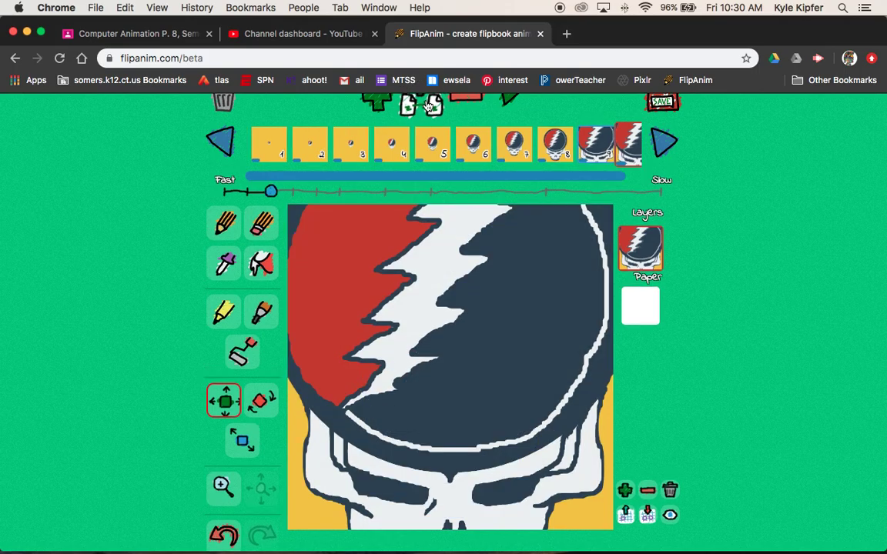
pyautogui.click(247, 438)
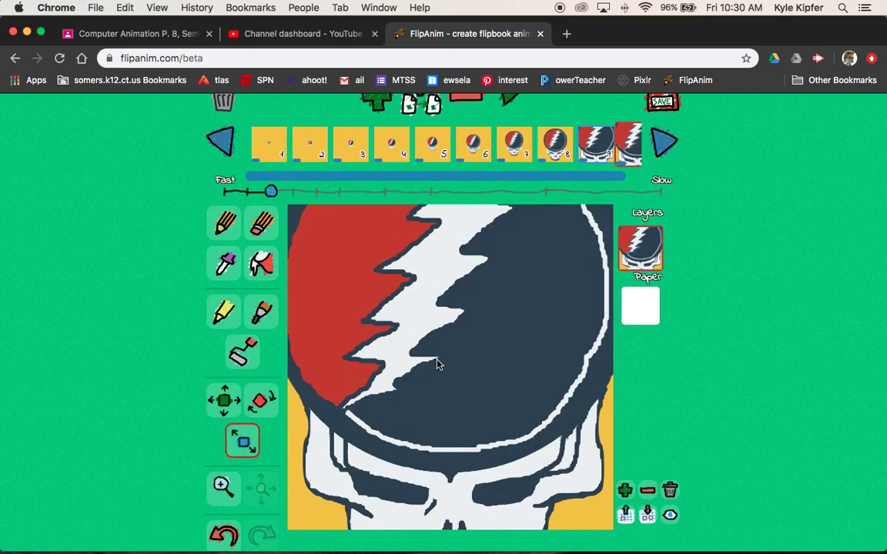
pyautogui.moveTo(437, 365)
pyautogui.mouseDown()
pyautogui.moveTo(416, 335)
pyautogui.moveTo(487, 416)
pyautogui.mouseUp()
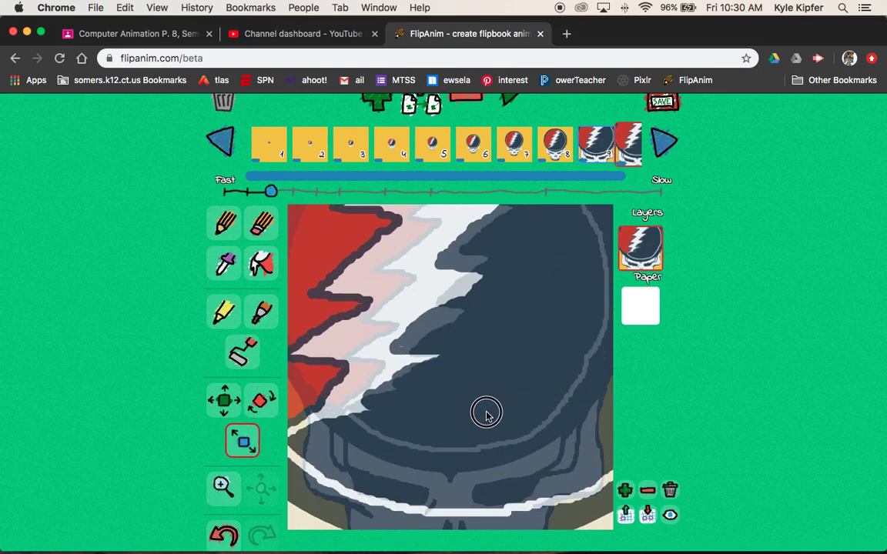
pyautogui.click(224, 400)
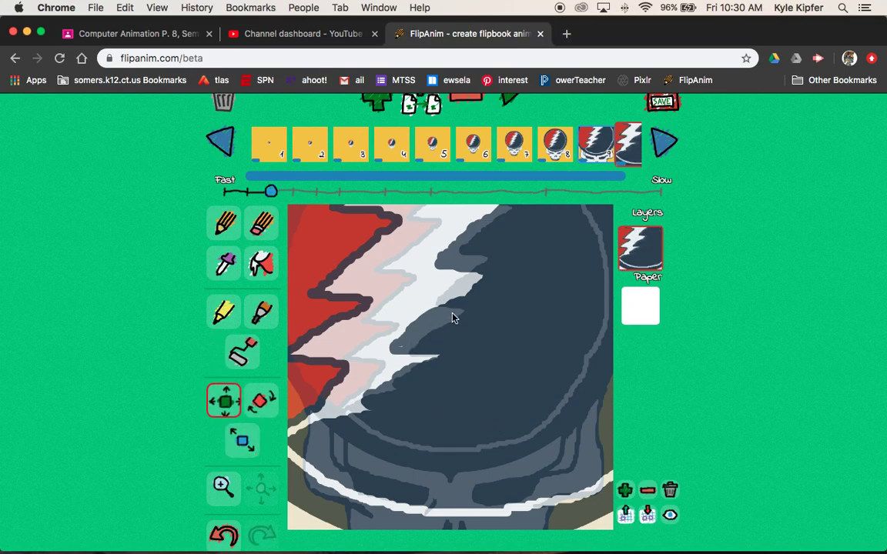
pyautogui.moveTo(454, 316)
pyautogui.mouseDown()
pyautogui.moveTo(505, 370)
pyautogui.moveTo(475, 392)
pyautogui.moveTo(469, 406)
pyautogui.moveTo(478, 408)
pyautogui.mouseUp()
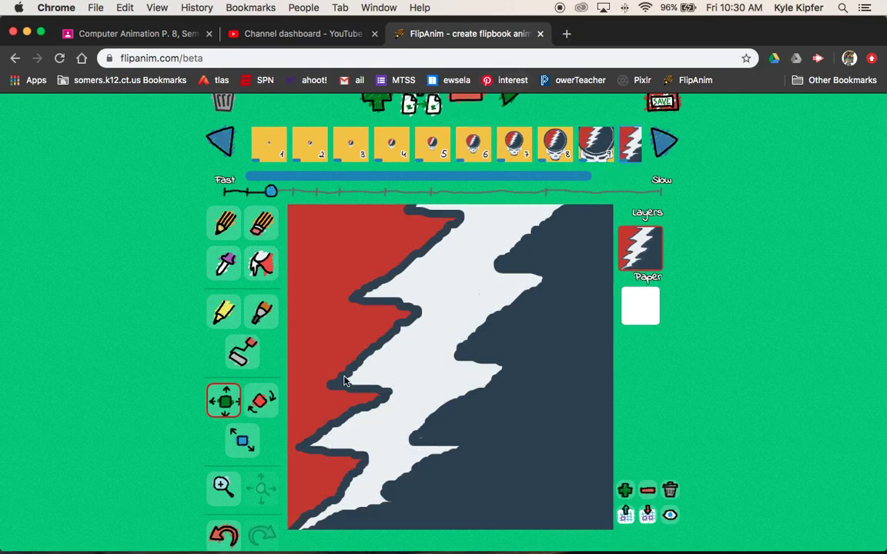
# Step: Enlarge the lightning bolt even further, shift it up-right, and hide the previous frame's ghost
pyautogui.click(247, 442)
pyautogui.moveTo(511, 420)
pyautogui.mouseDown()
pyautogui.moveTo(491, 402)
pyautogui.moveTo(594, 511)
pyautogui.mouseUp()
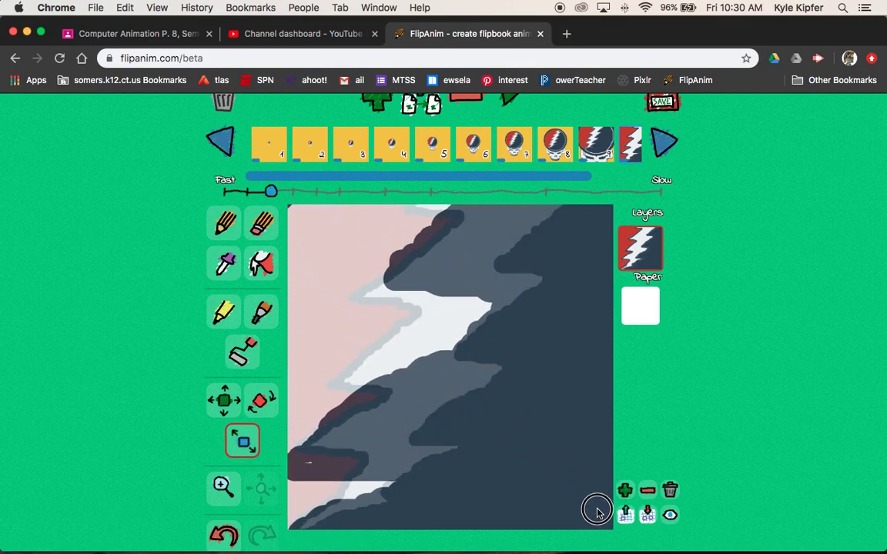
pyautogui.click(224, 401)
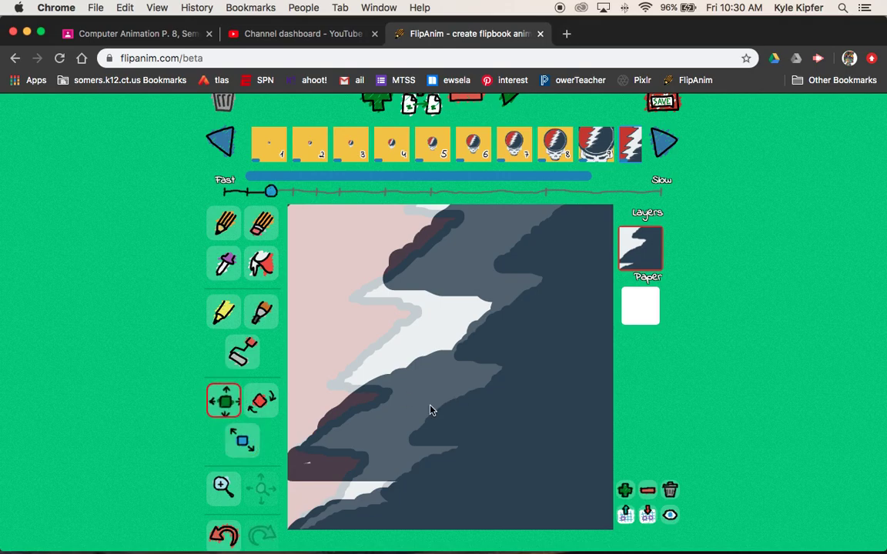
pyautogui.moveTo(430, 410); pyautogui.dragTo(456, 393)
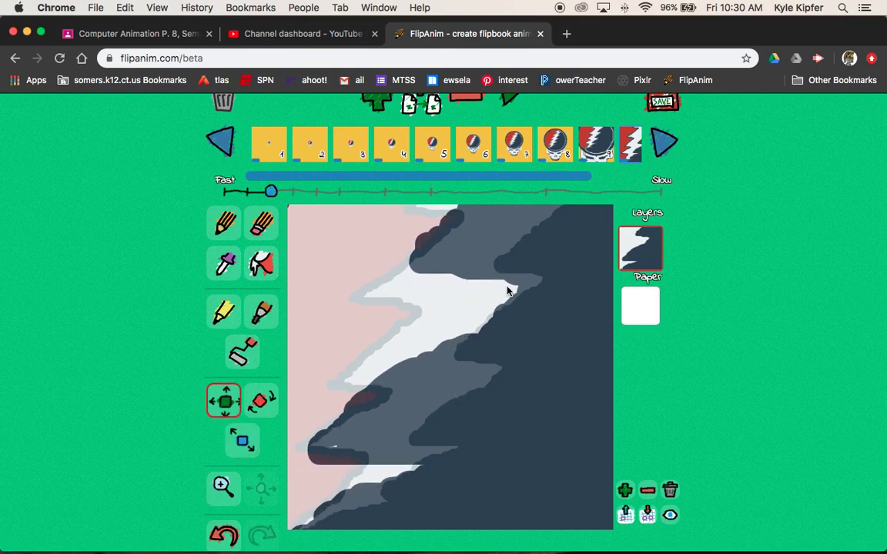
pyautogui.click(432, 105)
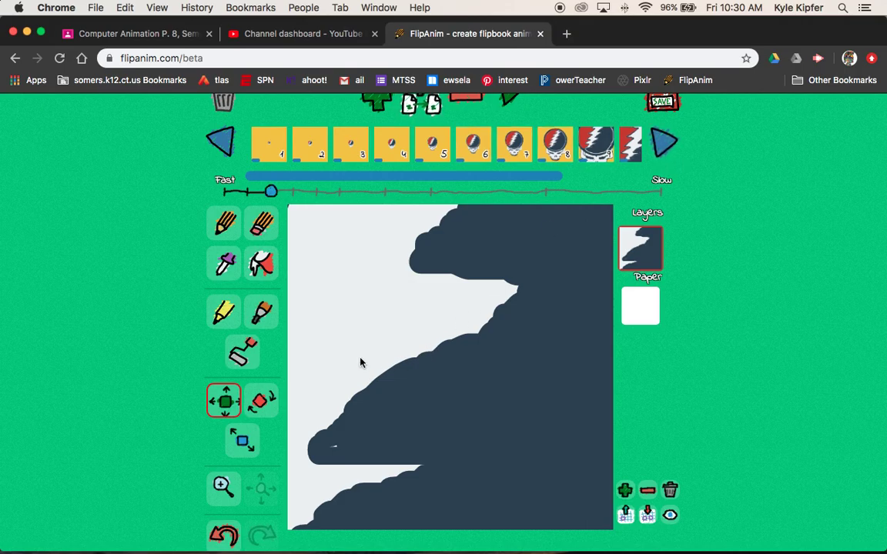
# Step: Enlarge frame 12's dark skull drawing and shift it up-left until navy fills the canvas
pyautogui.hscroll(2, 570, 154)
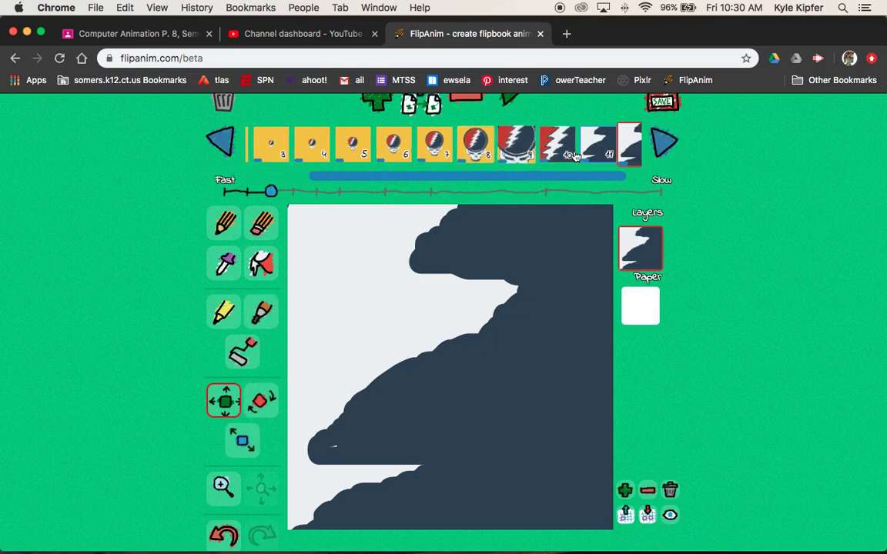
pyautogui.click(243, 441)
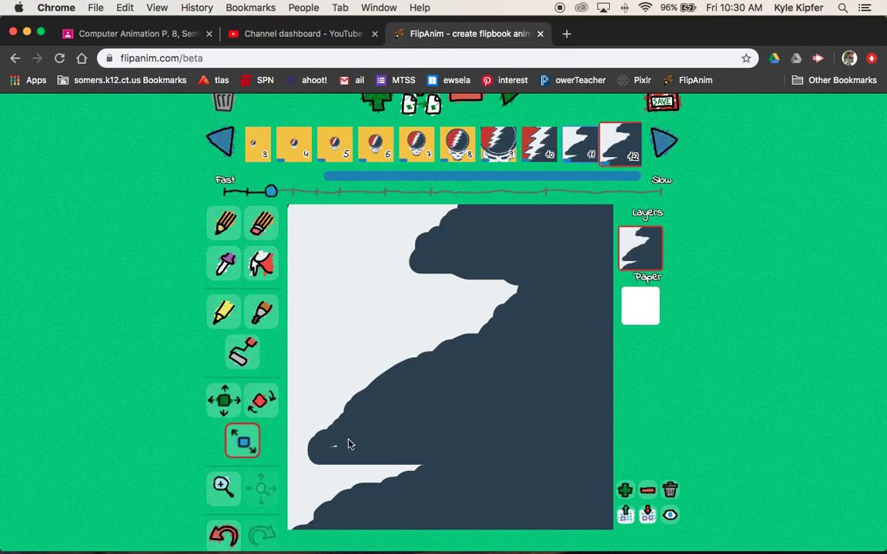
pyautogui.moveTo(454, 372)
pyautogui.mouseDown()
pyautogui.moveTo(436, 340)
pyautogui.moveTo(554, 478)
pyautogui.mouseUp()
pyautogui.click(224, 401)
pyautogui.moveTo(506, 385)
pyautogui.mouseDown()
pyautogui.moveTo(431, 288)
pyautogui.moveTo(388, 263)
pyautogui.mouseUp()
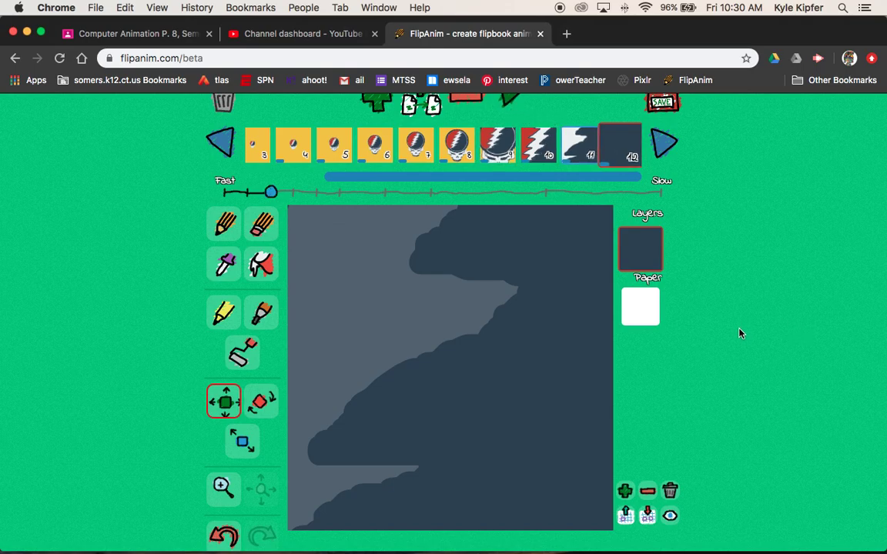
# Step: Play the twelve-frame flipbook to preview the zoom into the skull
pyautogui.scroll(2, 739, 331)
pyautogui.click(513, 162)
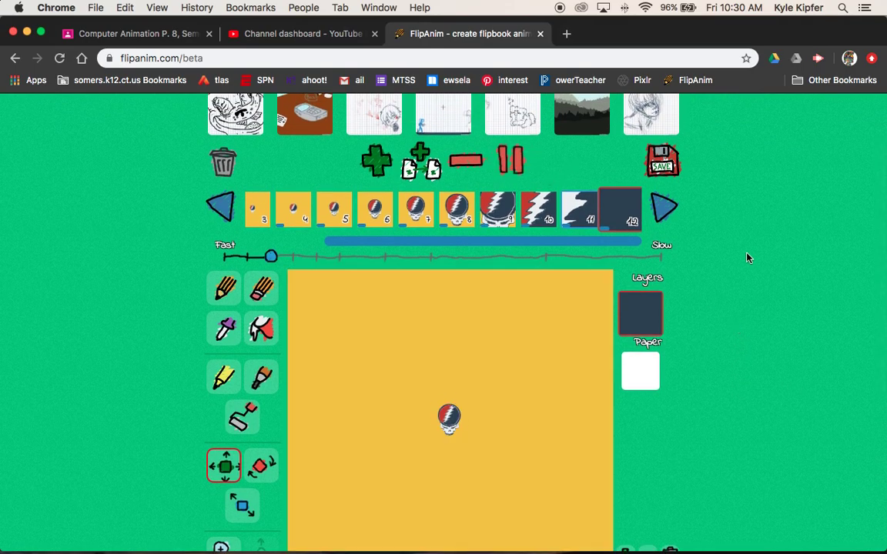
pyautogui.scroll(-3, 736, 258)
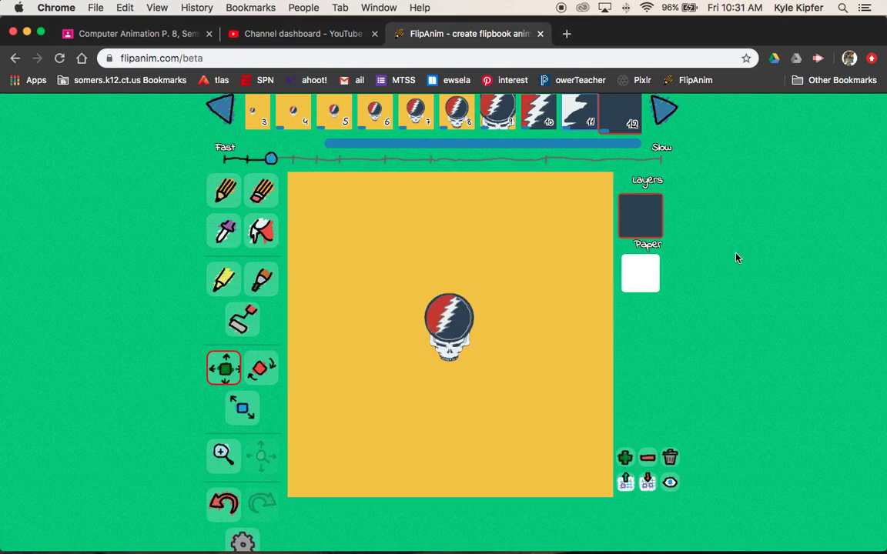
pyautogui.scroll(1, 736, 258)
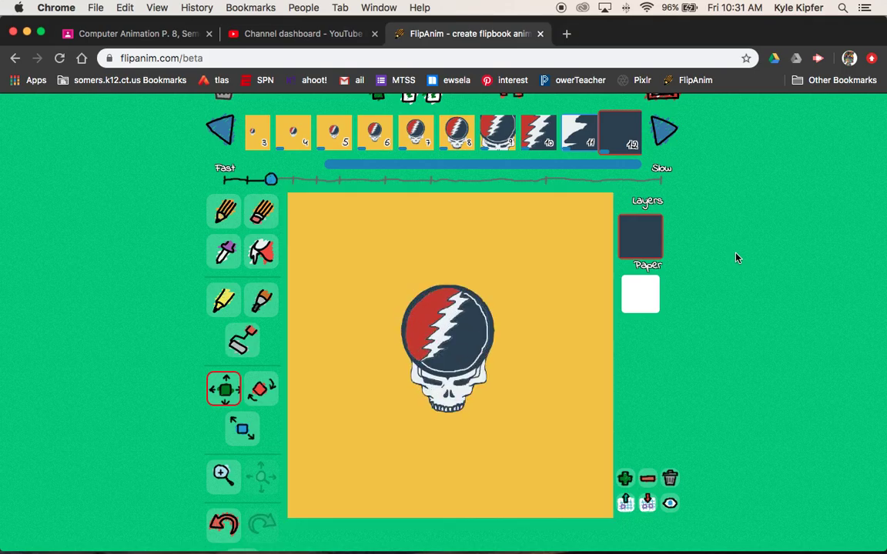
pyautogui.scroll(1, 736, 258)
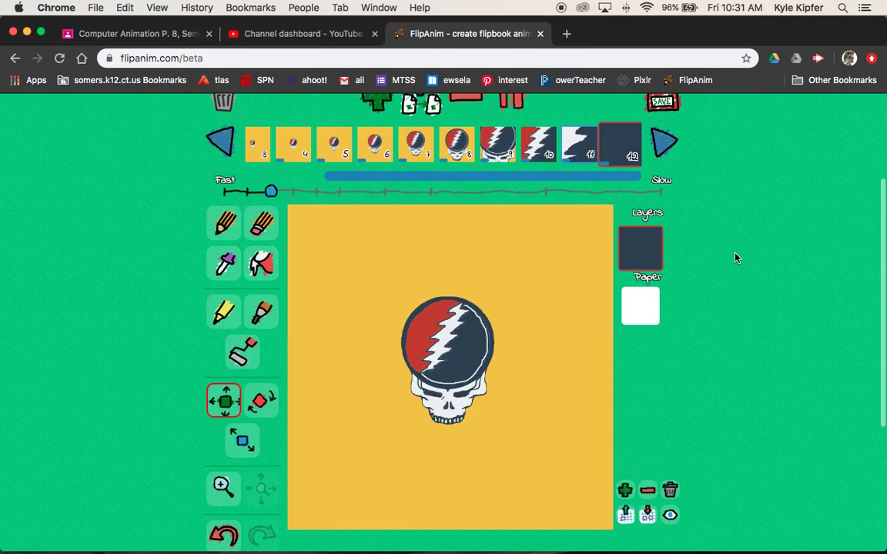
# Step: Stop playback and bring up frame 6 with its mid-sized skull
pyautogui.click(515, 103)
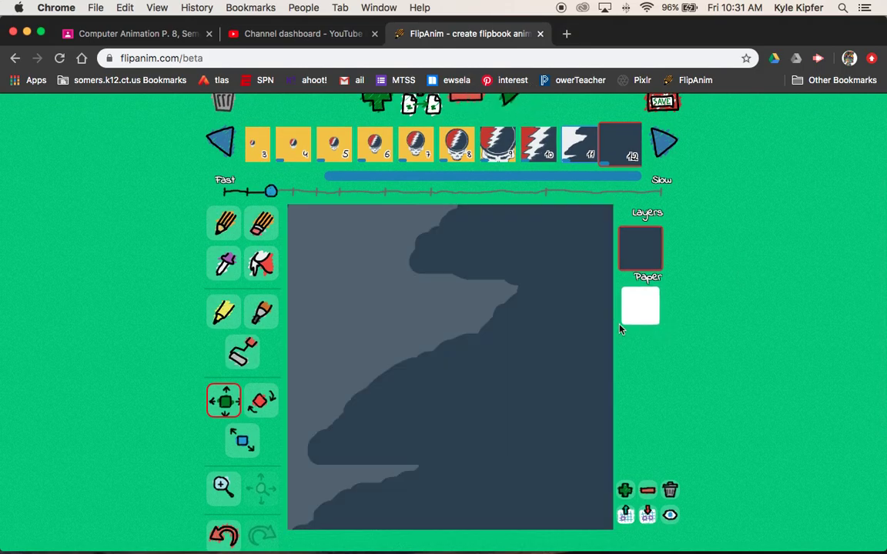
pyautogui.click(382, 148)
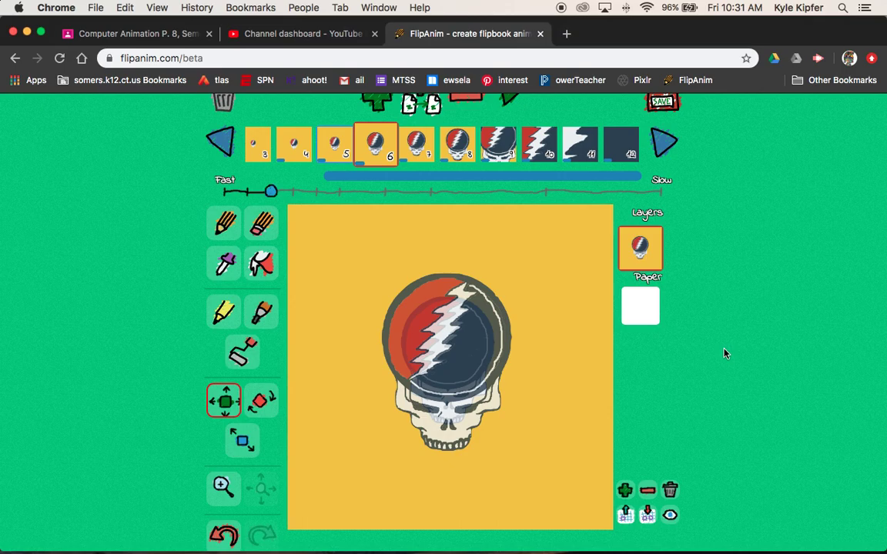
pyautogui.scroll(2, 725, 353)
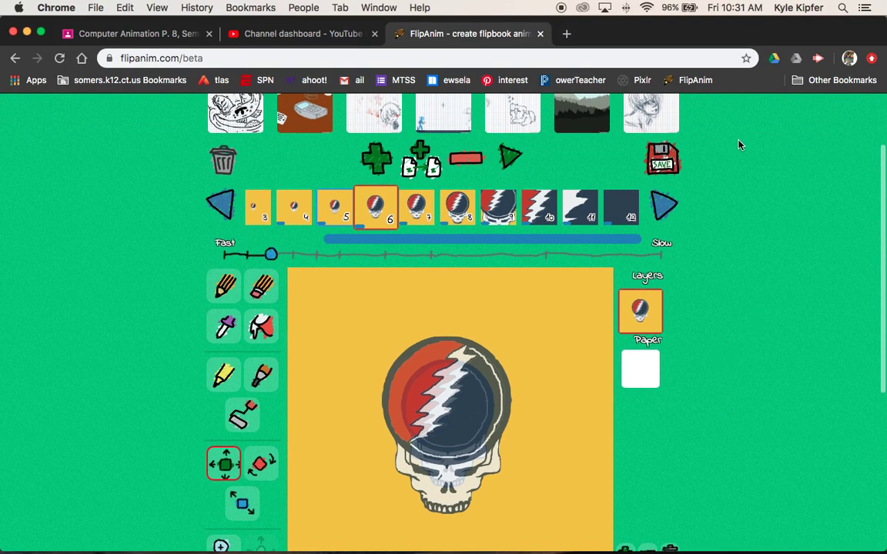
# Step: Open the upload options and title the animation 'stealieZoom'
pyautogui.click(659, 159)
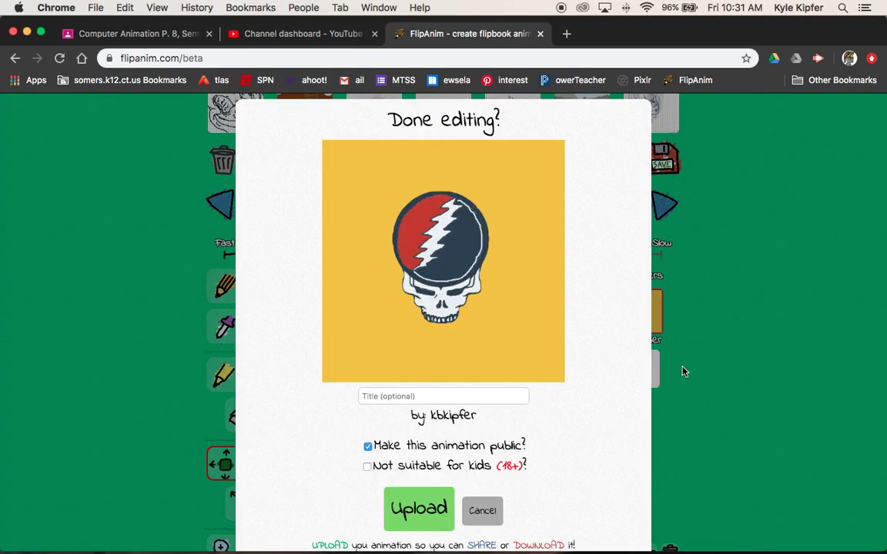
pyautogui.click(401, 397)
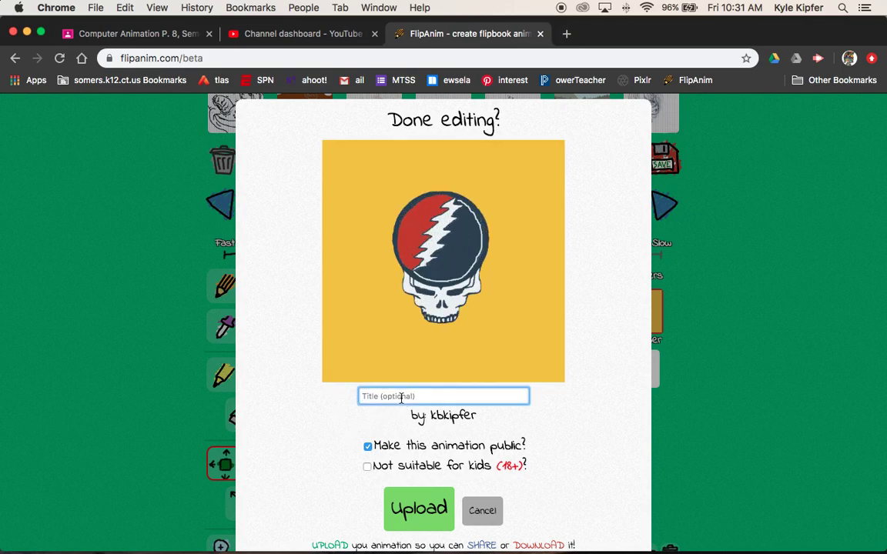
pyautogui.write('stealie')
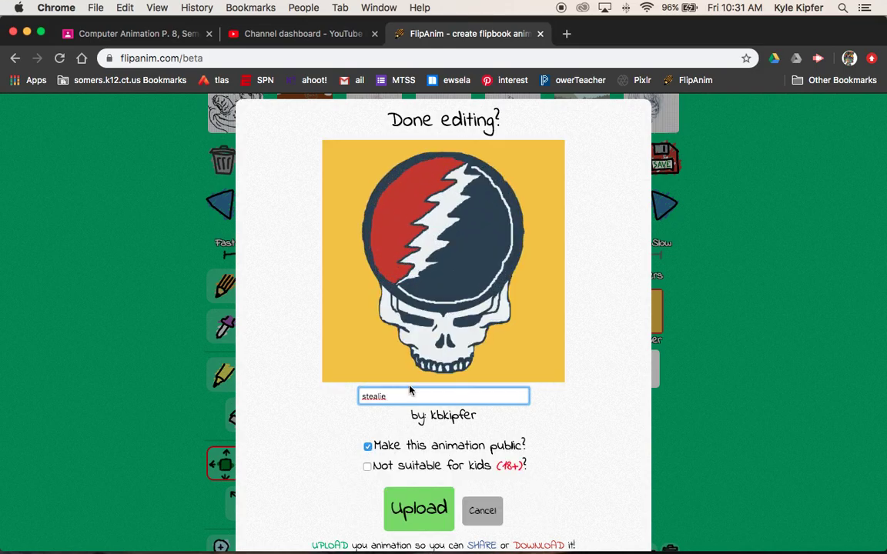
pyautogui.write('Zoom')
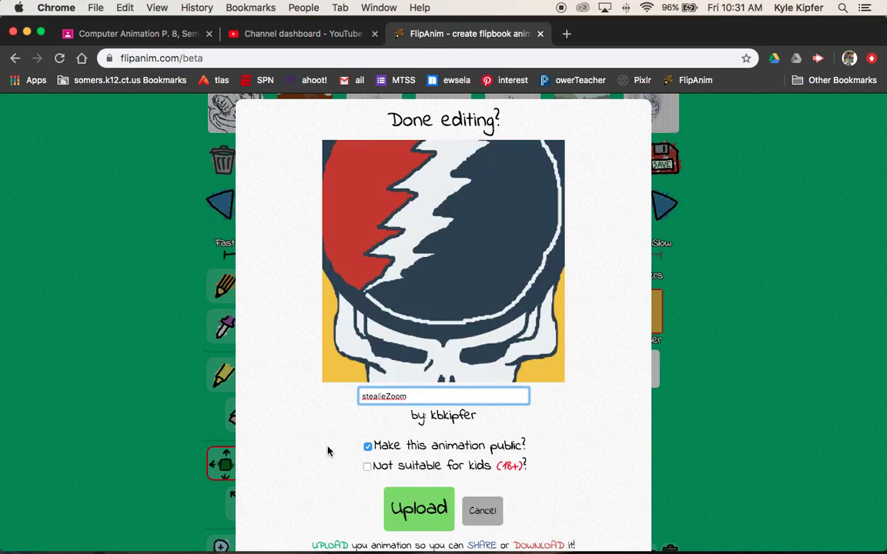
# Step: Upload the titled animation and continue past the captcha
pyautogui.scroll(-1, 327, 453)
pyautogui.moveTo(400, 423)
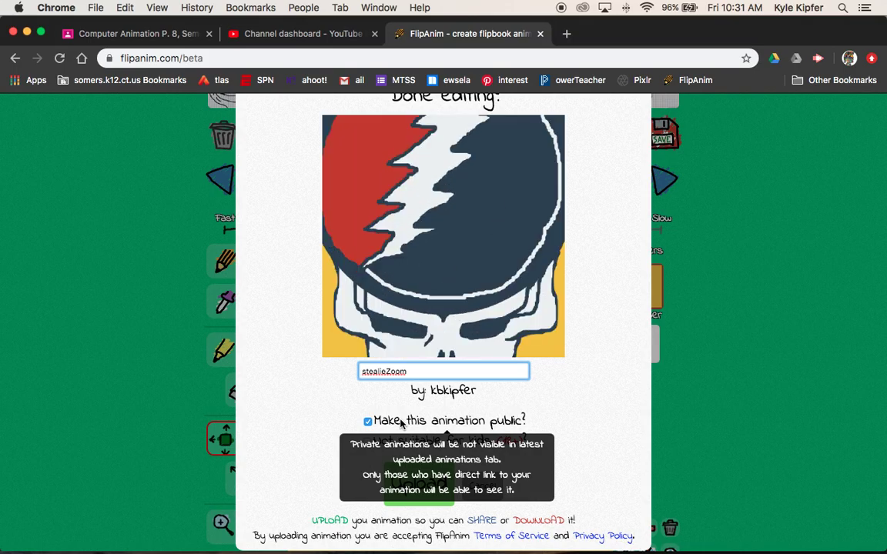
pyautogui.click(420, 487)
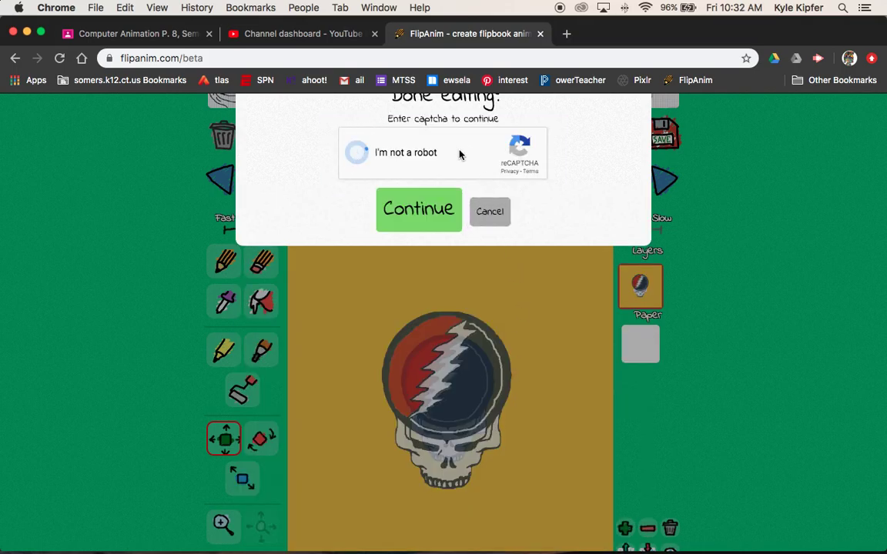
pyautogui.click(431, 211)
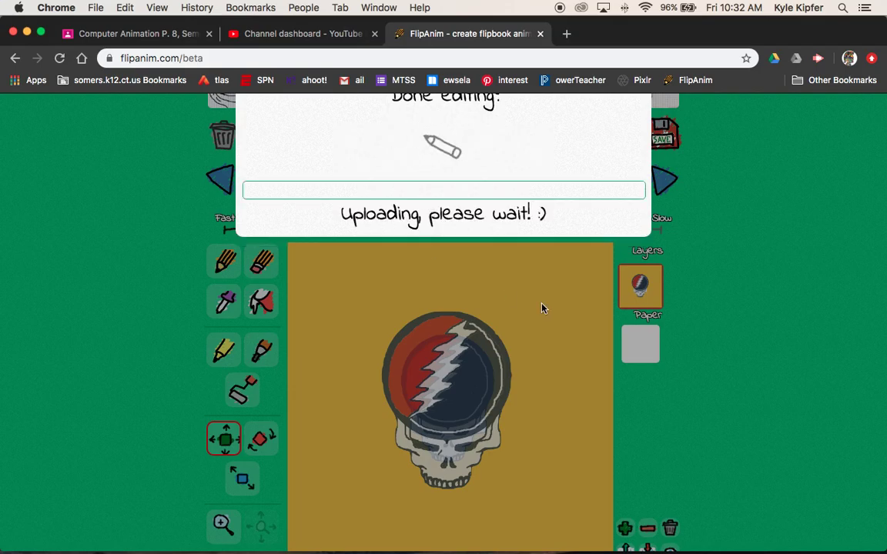
pyautogui.scroll(2, 731, 316)
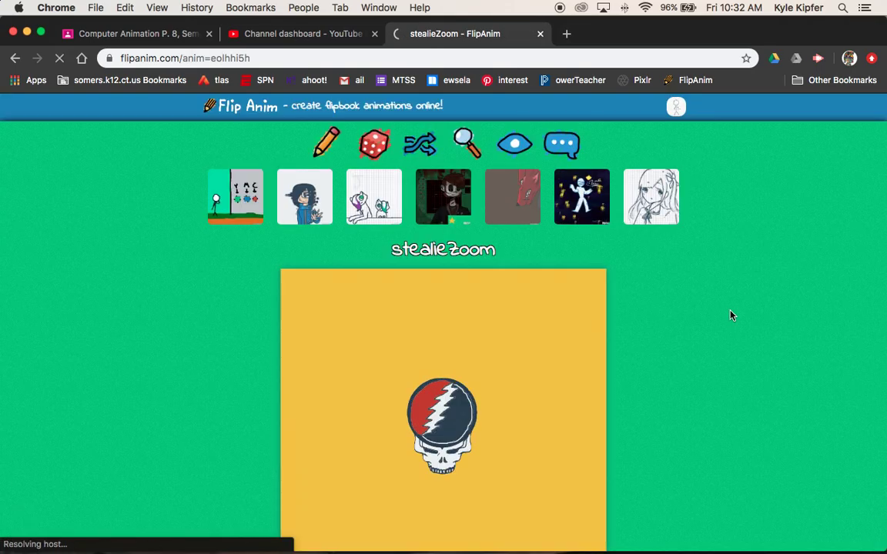
pyautogui.scroll(-5, 691, 294)
pyautogui.scroll(1, 691, 294)
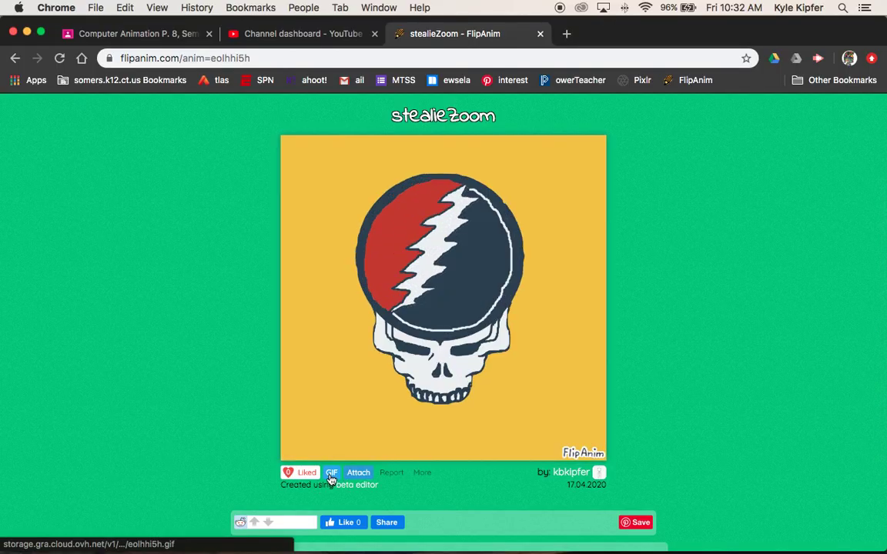
pyautogui.click(331, 477)
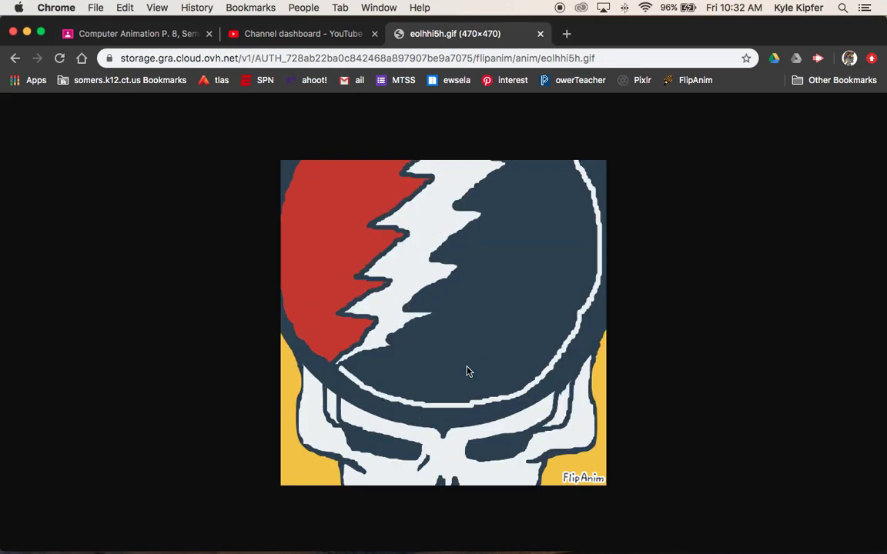
pyautogui.rightClick(472, 355)
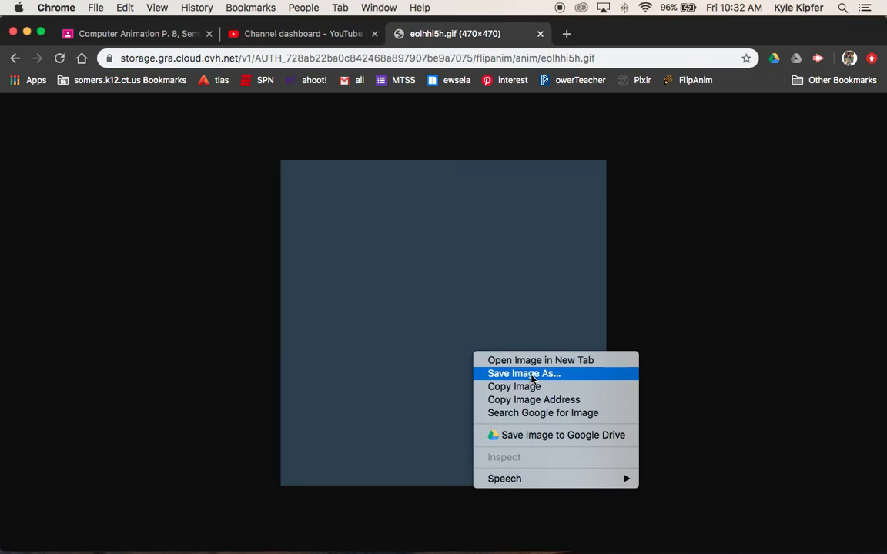
pyautogui.click(709, 301)
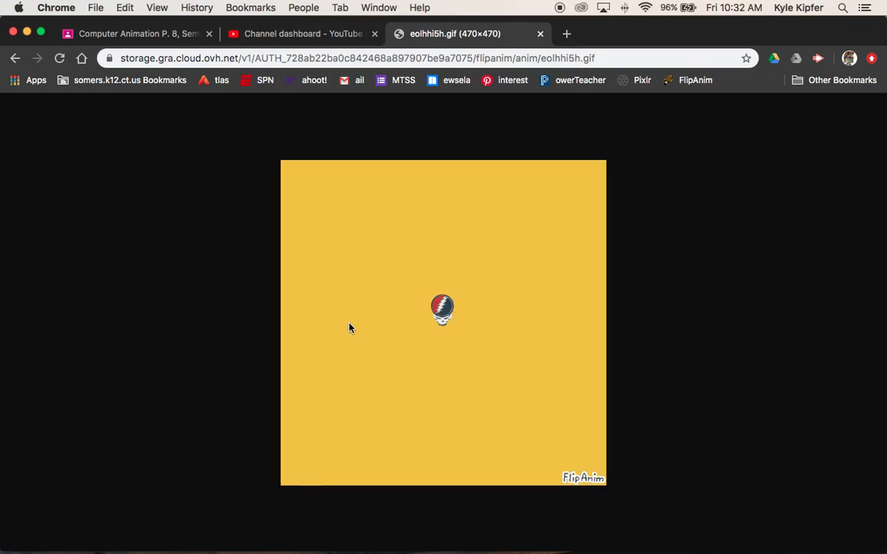
pyautogui.click(17, 59)
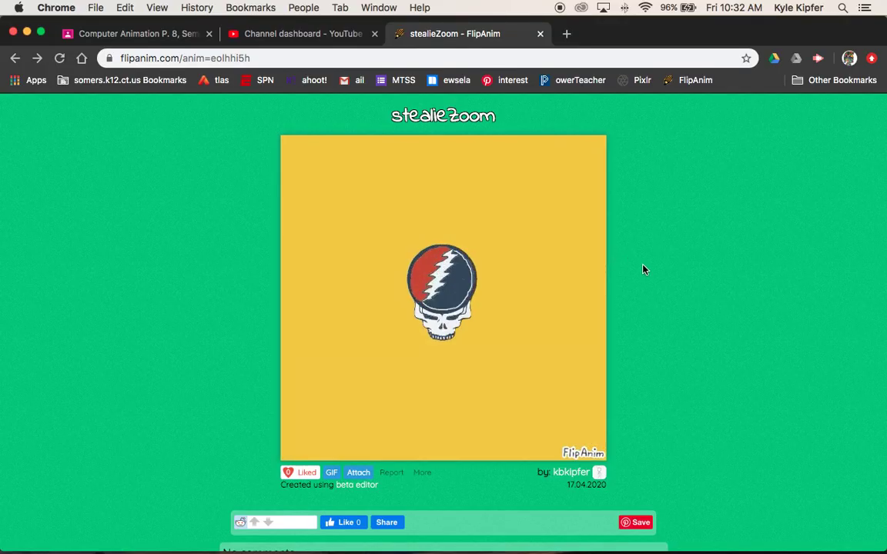
pyautogui.moveTo(581, 532)
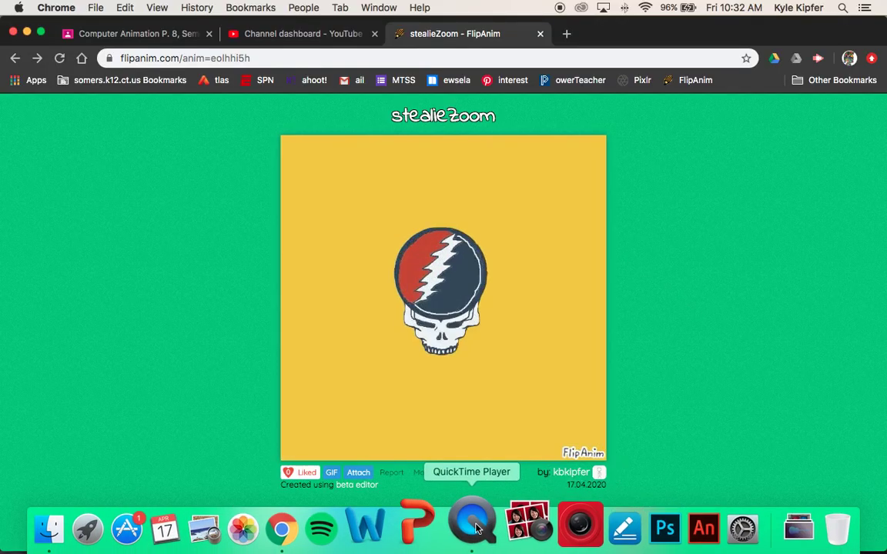